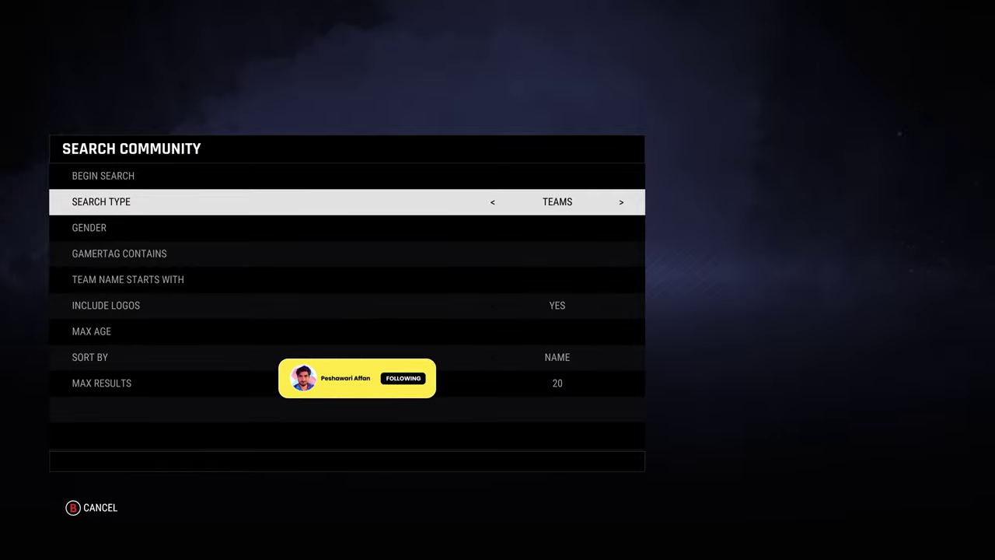
# Step: Cancel the community search and go to the Home menu
pyautogui.press('Escape')
pyautogui.press('Up')
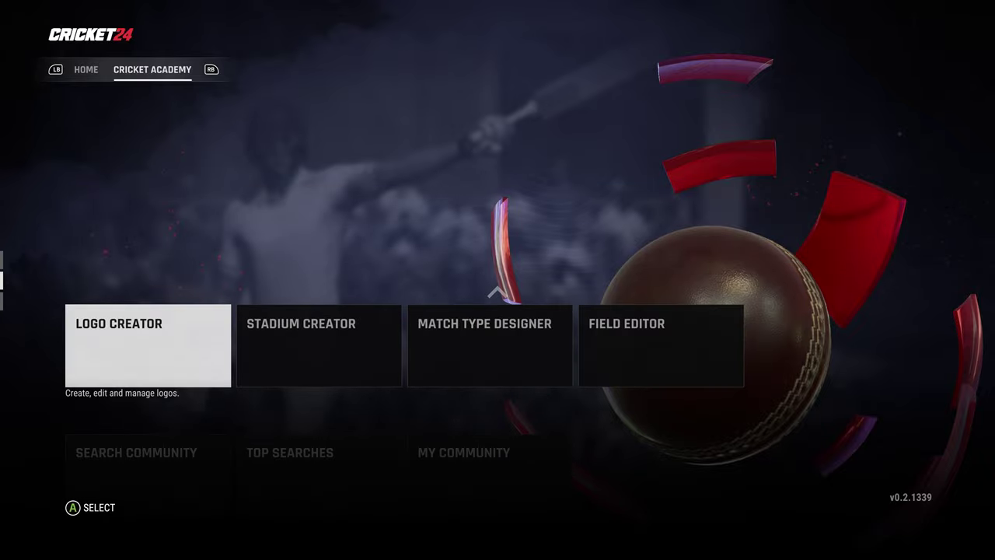
pyautogui.press('Up')
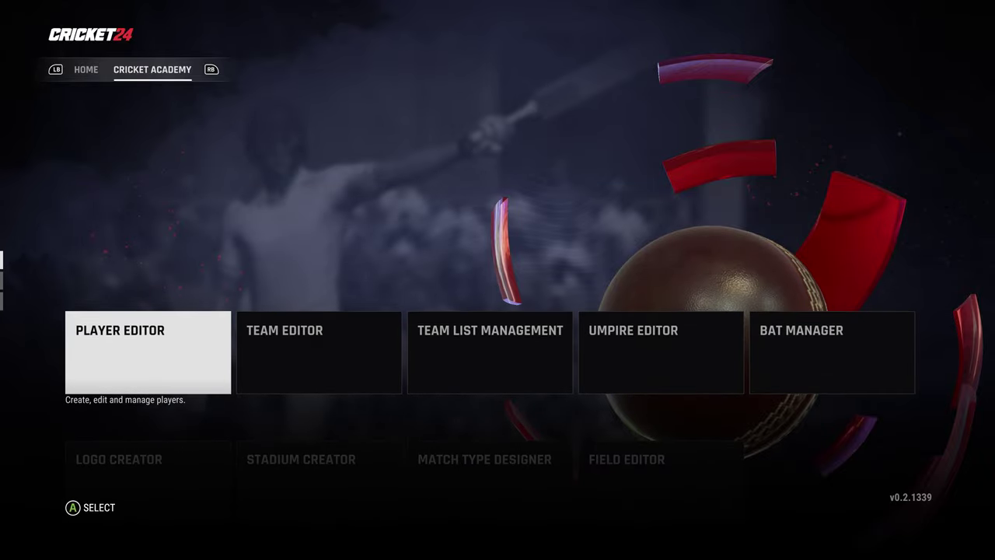
pyautogui.press('Left')
pyautogui.press('q')
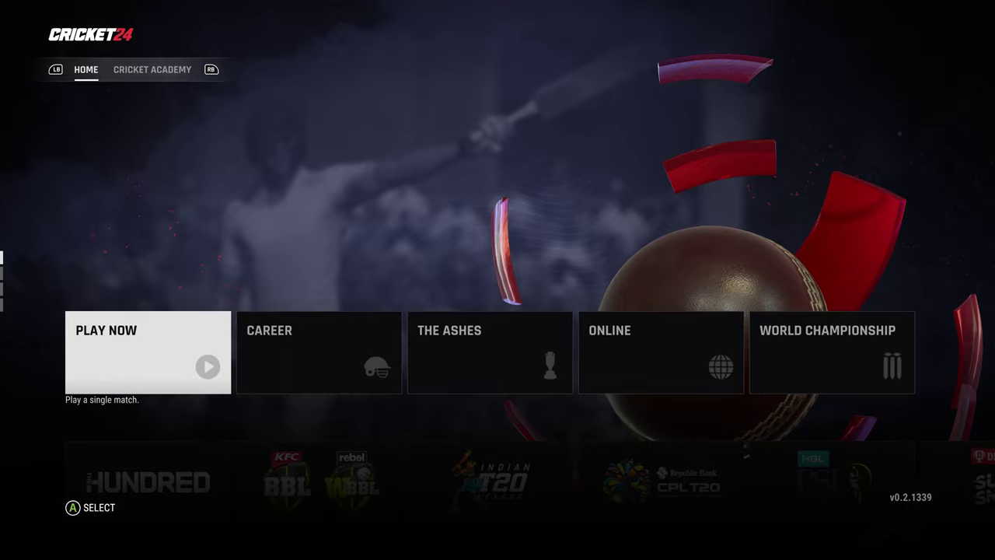
# Step: Find Cricket Academy among the Home menu options and open it
pyautogui.press('Down')
pyautogui.press('Down')
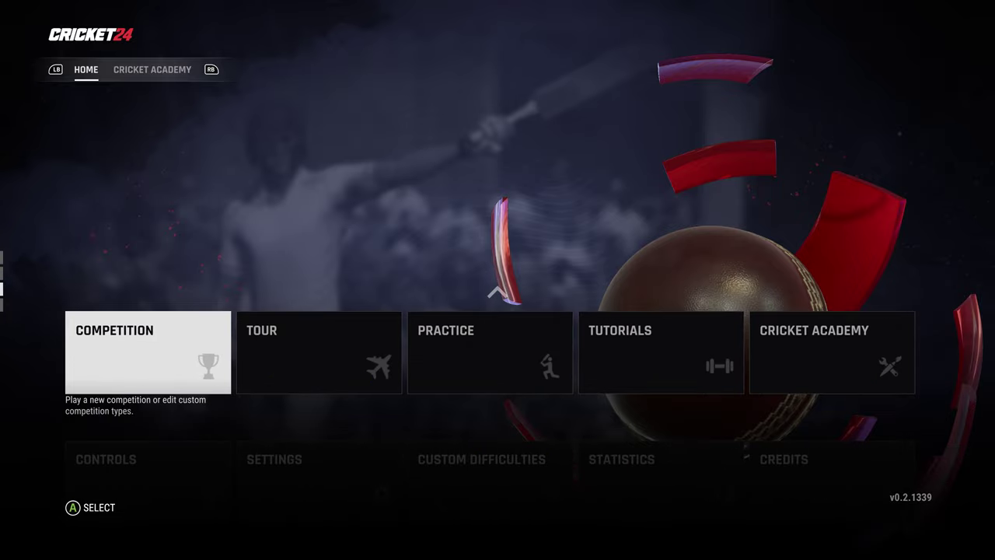
pyautogui.press('Right')
pyautogui.press('Right')
pyautogui.press('Right')
pyautogui.press('Right')
pyautogui.press('Left')
pyautogui.press('Left')
pyautogui.press('Left')
pyautogui.press('Left')
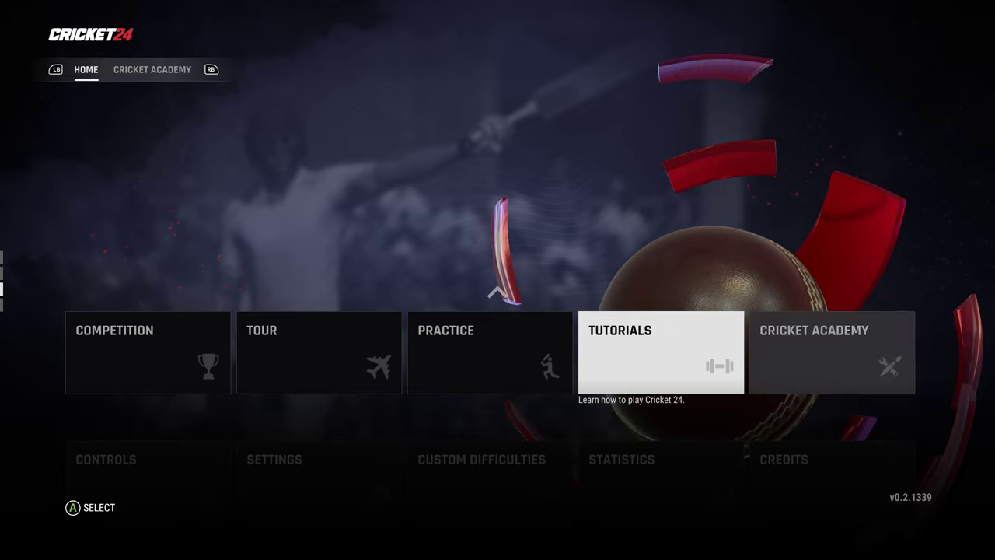
pyautogui.press('Left')
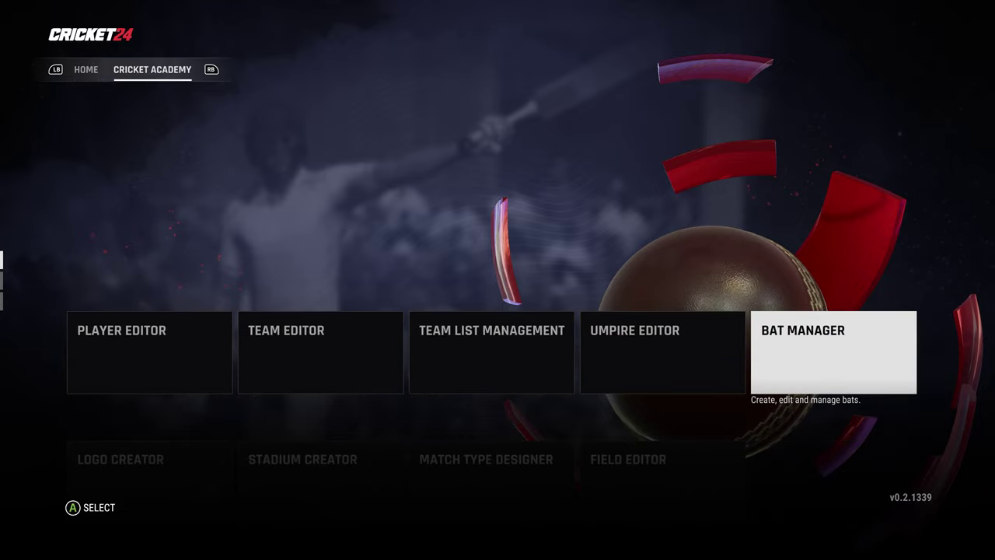
# Step: Open the Team Editor and display the Men's International teams
pyautogui.press('Left')
pyautogui.press('Left')
pyautogui.press('Left')
pyautogui.press('Left')
pyautogui.press('Right')
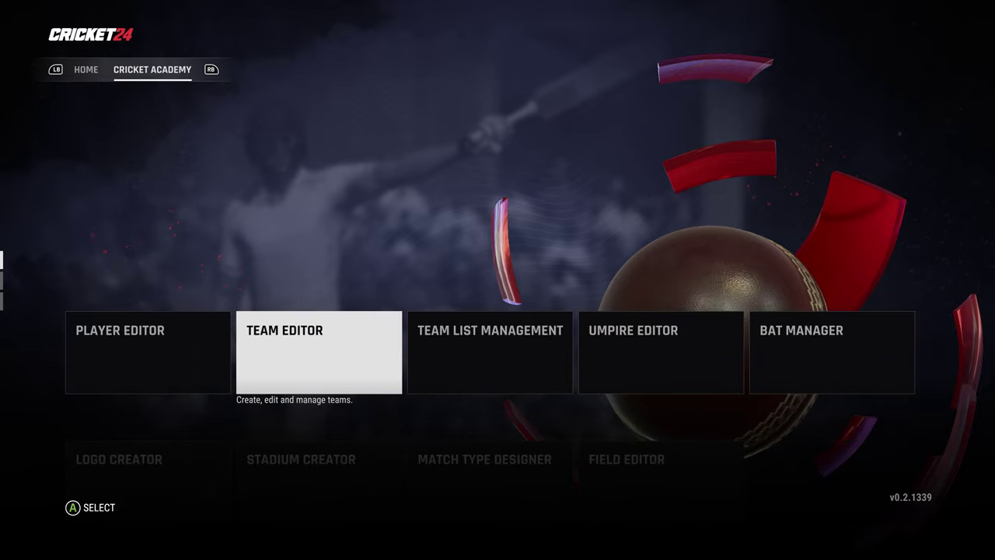
pyautogui.press('Return')
pyautogui.press('Down')
pyautogui.press('Down')
pyautogui.press('Return')
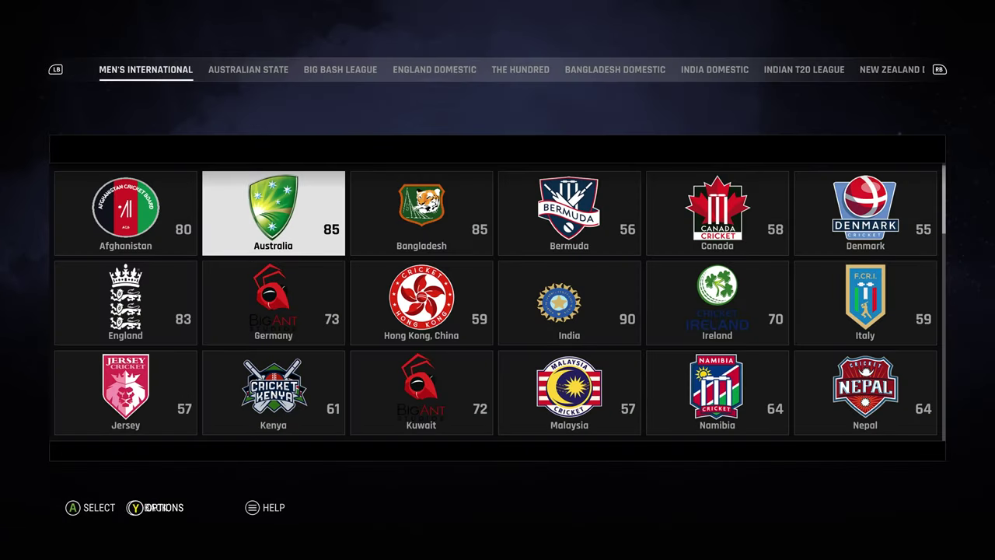
# Step: Look through all the Men's International teams, checking their logos and overall ratings
pyautogui.press('Left')
pyautogui.press('Right')
pyautogui.press('Right')
pyautogui.press('Right')
pyautogui.press('Right')
pyautogui.press('Right')
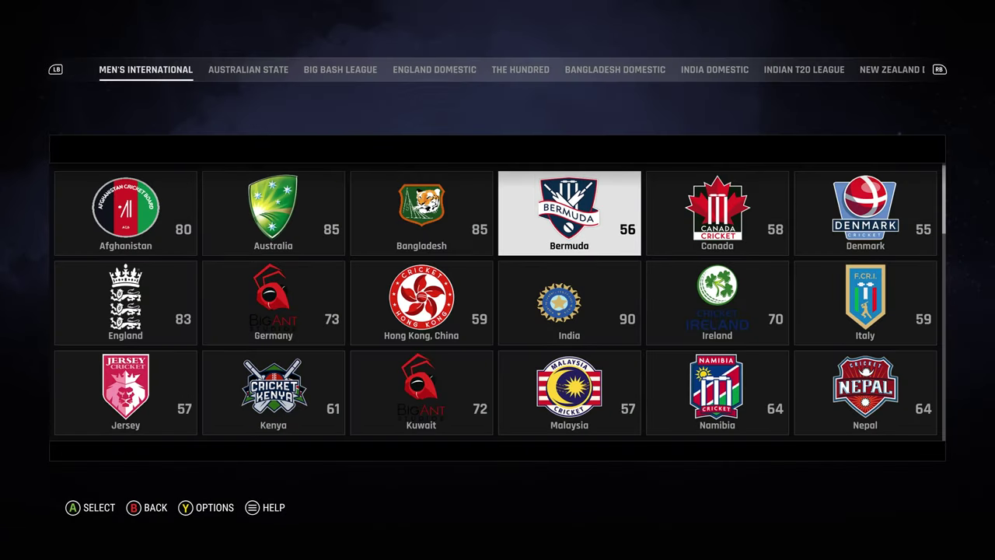
pyautogui.press('Left')
pyautogui.press('Down')
pyautogui.press('Left')
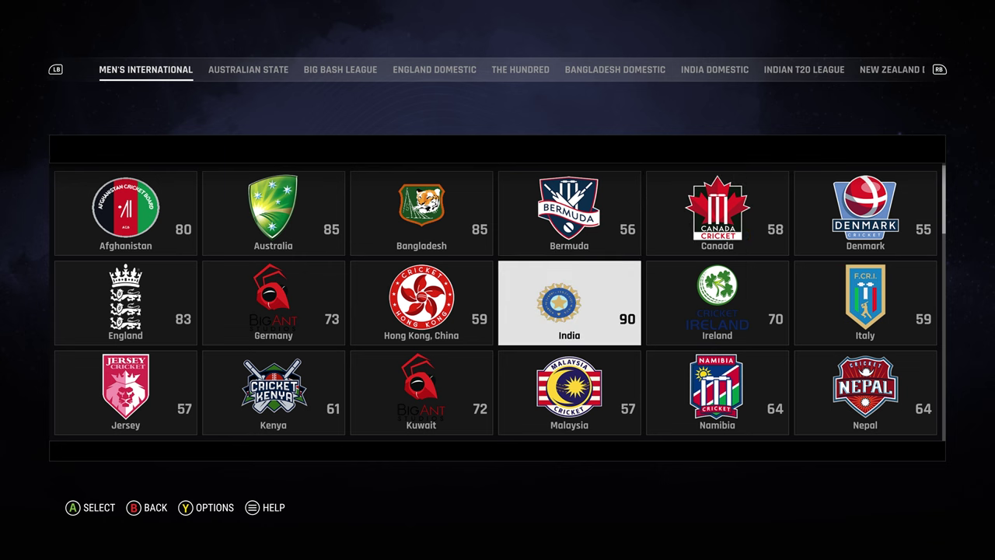
pyautogui.press('Left')
pyautogui.press('Down')
pyautogui.press('Left')
pyautogui.press('Down')
pyautogui.press('Left')
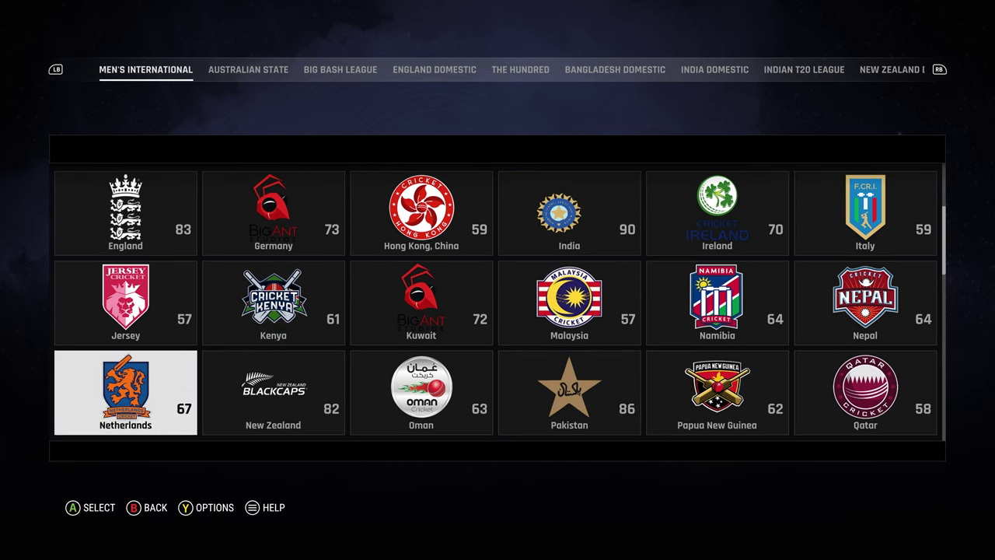
pyautogui.press('Up')
pyautogui.press('Down')
pyautogui.press('Right')
pyautogui.press('Right')
pyautogui.press('Right')
pyautogui.press('Right')
pyautogui.press('Right')
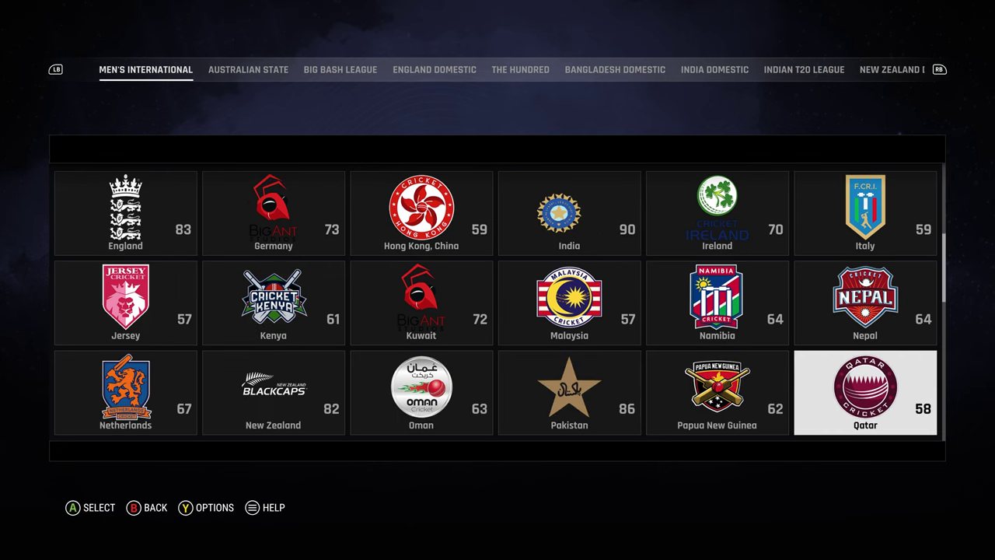
pyautogui.press('Down')
pyautogui.press('Left')
pyautogui.press('Left')
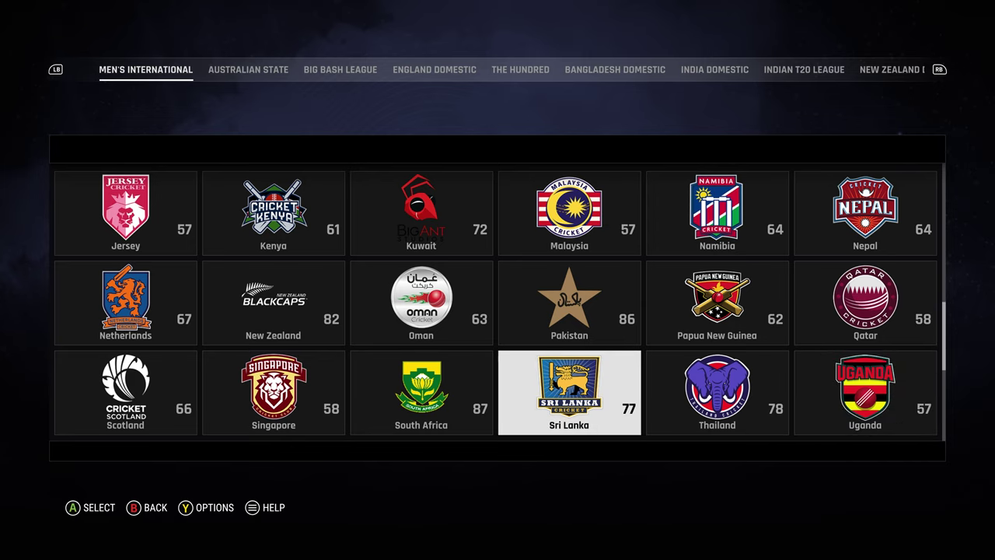
pyautogui.press('Down')
pyautogui.press('Right')
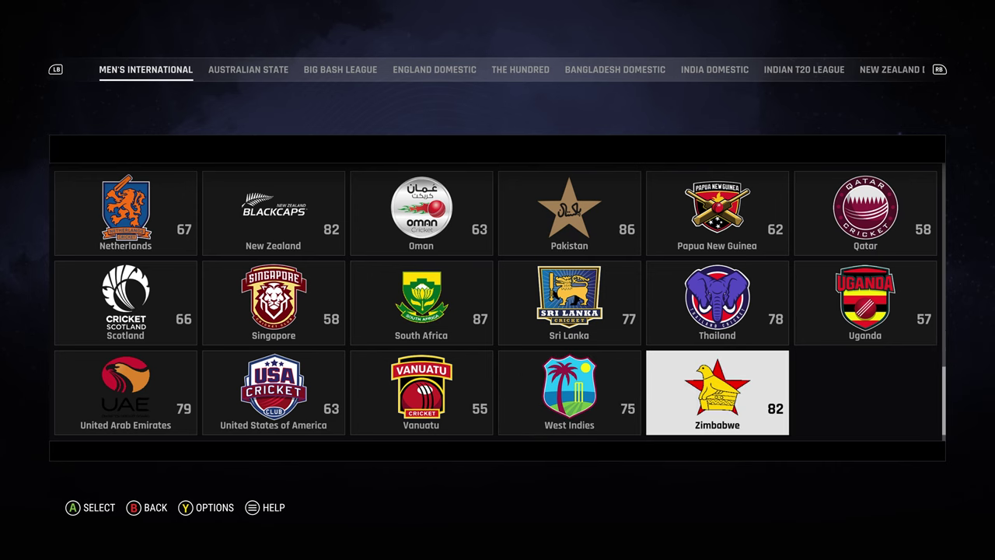
pyautogui.press('Left')
pyautogui.press('Left')
pyautogui.press('Left')
pyautogui.press('Left')
pyautogui.press('Right')
pyautogui.press('Up')
pyautogui.press('Right')
pyautogui.press('Right')
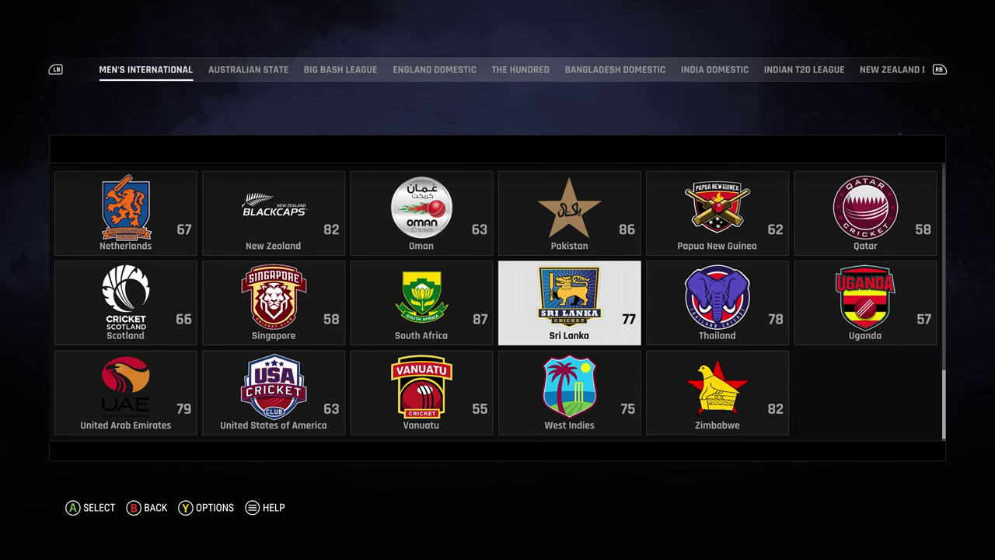
# Step: Switch to the England Domestic teams and examine their logos and ratings
pyautogui.press('e')
pyautogui.press('e')
pyautogui.press('e')
pyautogui.press('e')
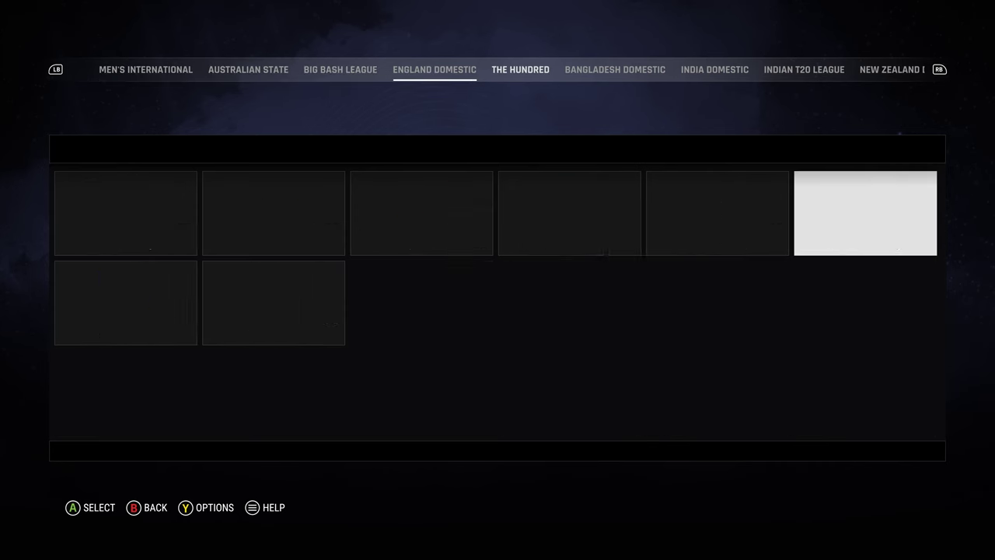
pyautogui.press('q')
pyautogui.press('Left')
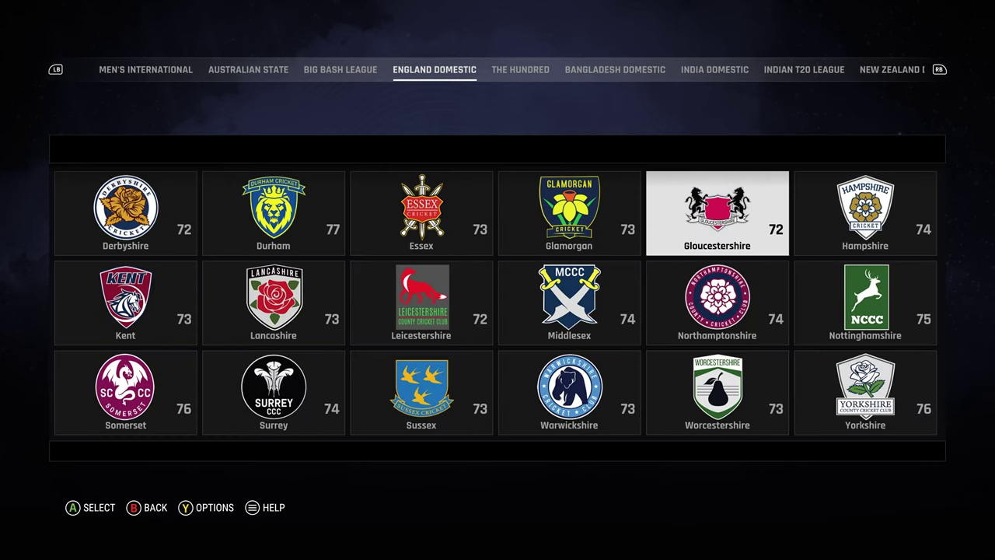
pyautogui.press('Left')
pyautogui.press('Left')
pyautogui.press('Down')
pyautogui.press('Down')
pyautogui.press('Right')
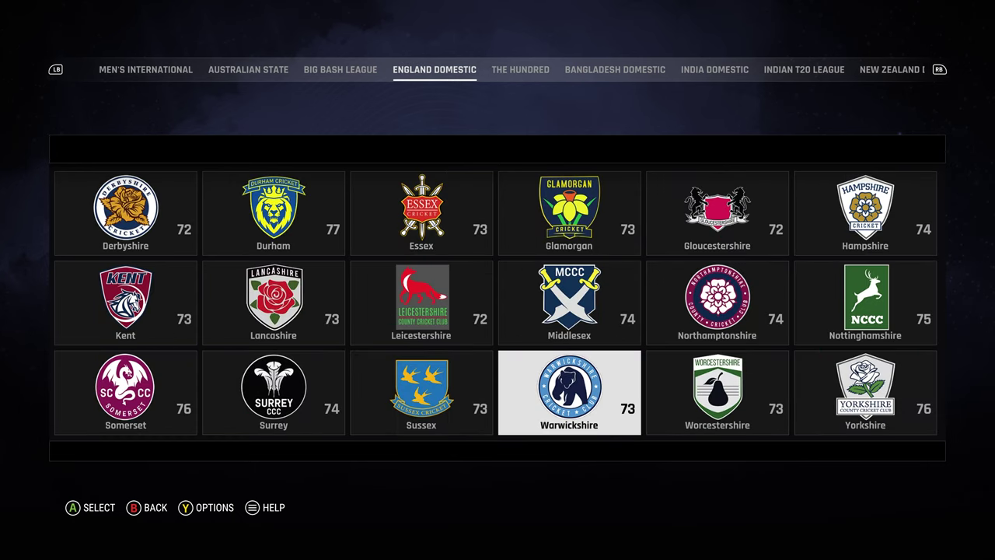
pyautogui.press('Down')
pyautogui.press('Down')
pyautogui.press('Down')
pyautogui.press('Right')
pyautogui.press('Right')
pyautogui.press('Right')
pyautogui.press('Up')
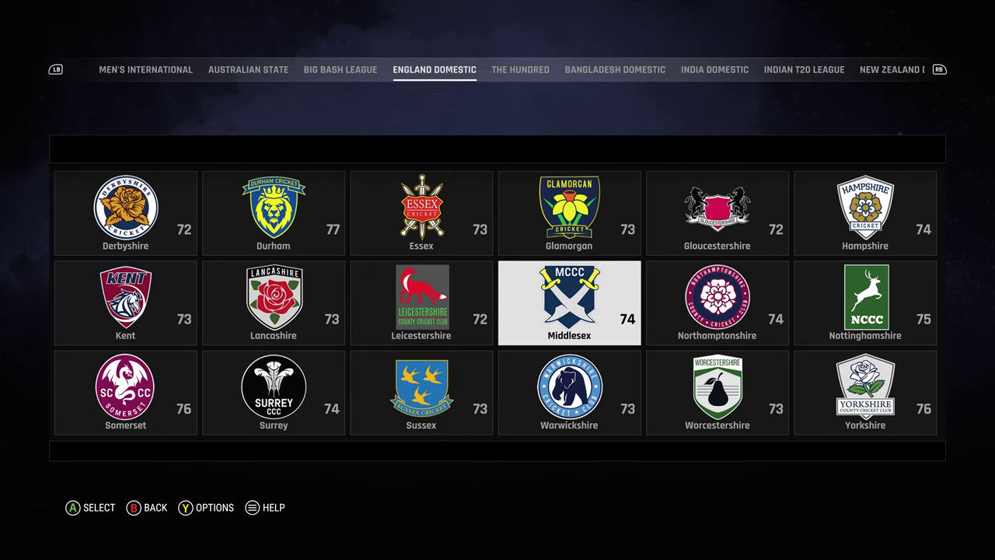
pyautogui.press('Up')
# Step: Examine the teams of The Hundred and of Bangladesh Domestic
pyautogui.press('e')
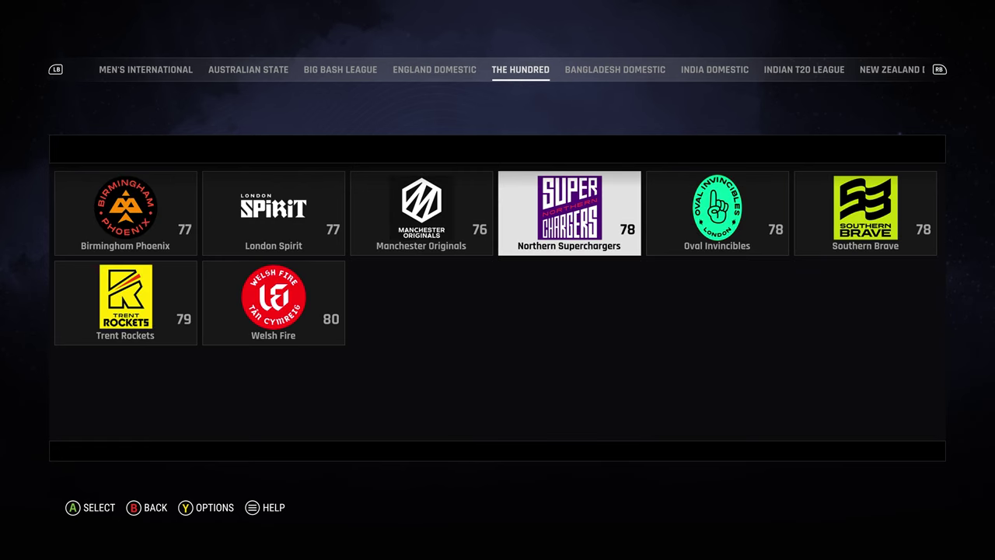
pyautogui.press('Right')
pyautogui.press('Right')
pyautogui.press('e')
pyautogui.press('Left')
pyautogui.press('Left')
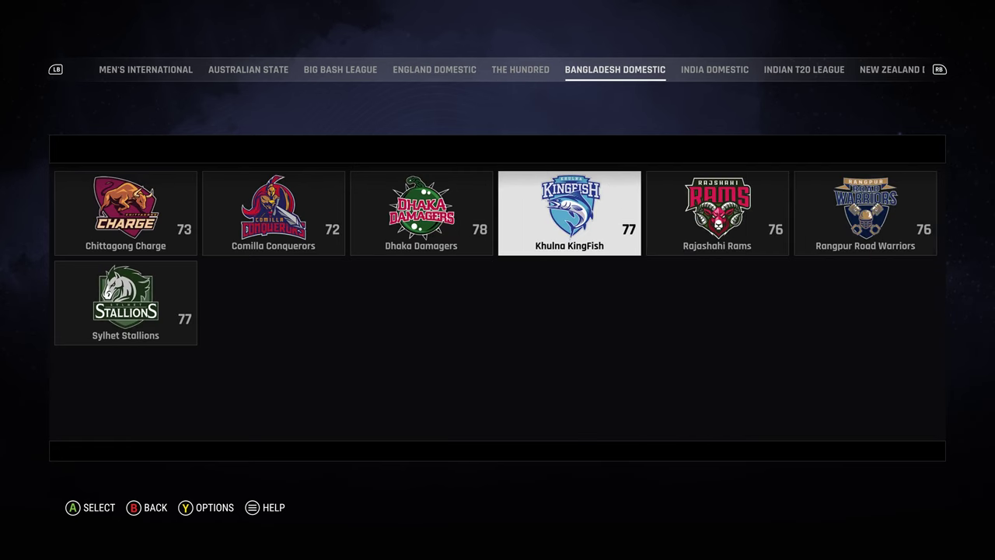
pyautogui.press('Left')
pyautogui.press('Left')
# Step: Leave the Team Editor and set up a community search for teams to find Royal Challengers Bangalore
pyautogui.press('Escape')
pyautogui.press('Left')
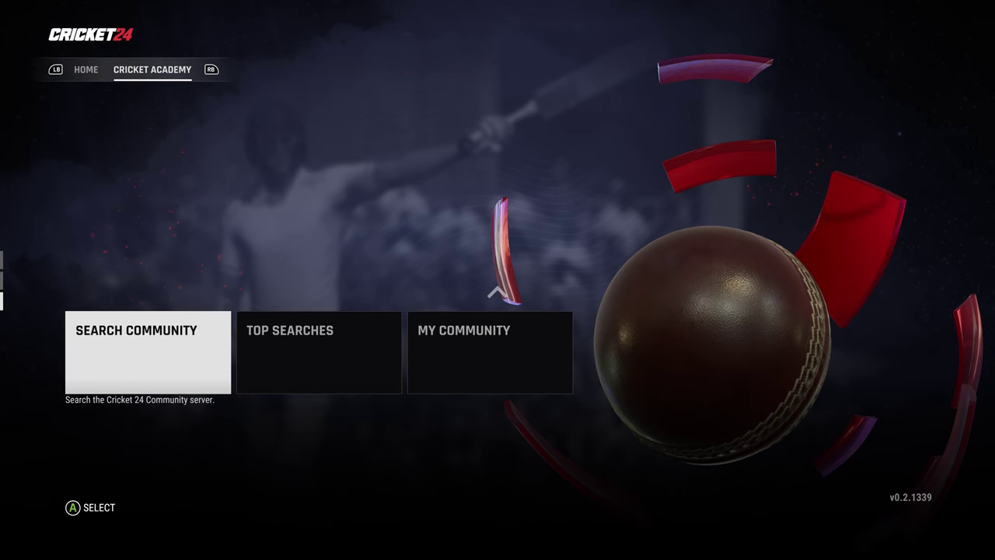
pyautogui.press('Return')
pyautogui.press('Down')
pyautogui.press('Right')
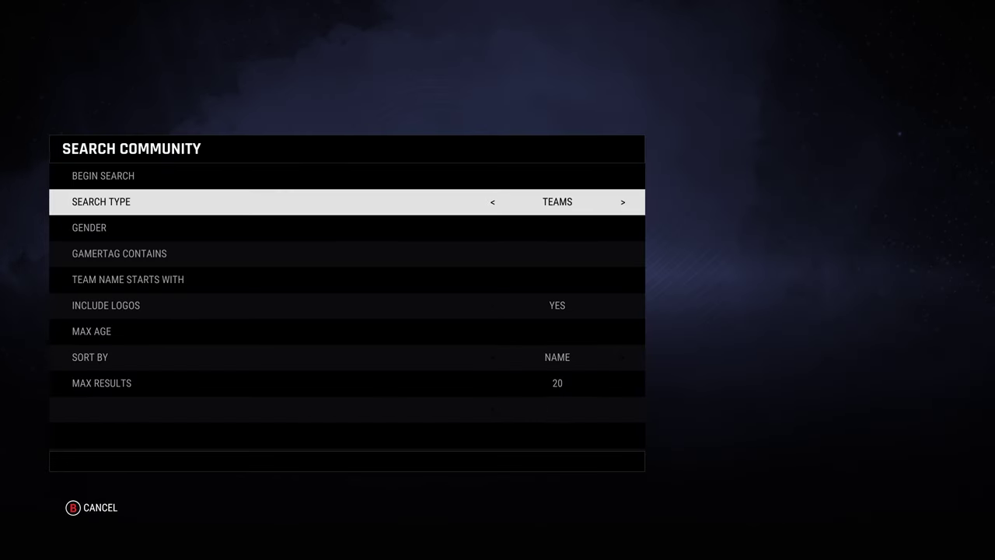
pyautogui.press('Down')
pyautogui.press('Down')
pyautogui.press('Down')
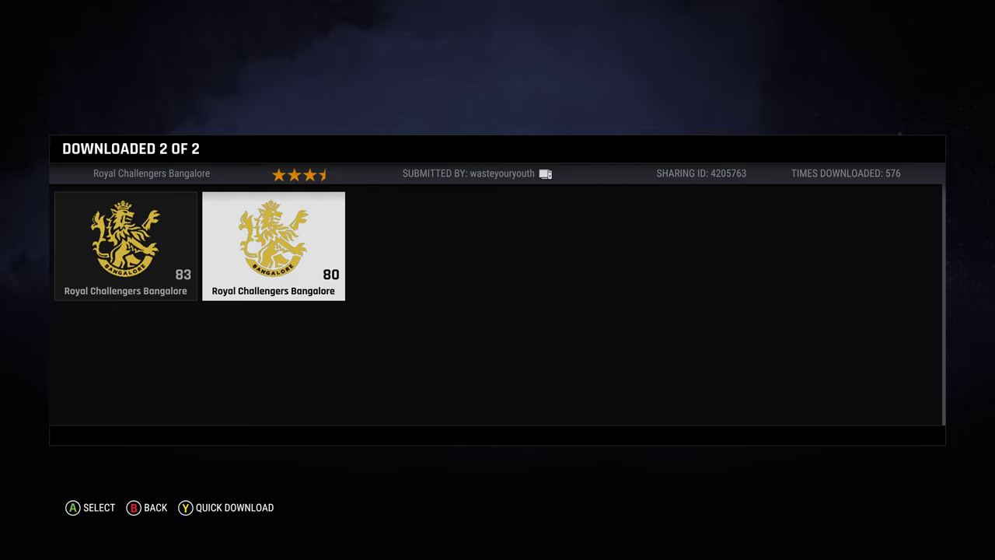
# Step: Open the details of the 83-rated Royal Challengers Bangalore team among the search results
pyautogui.press('Left')
pyautogui.press('Return')
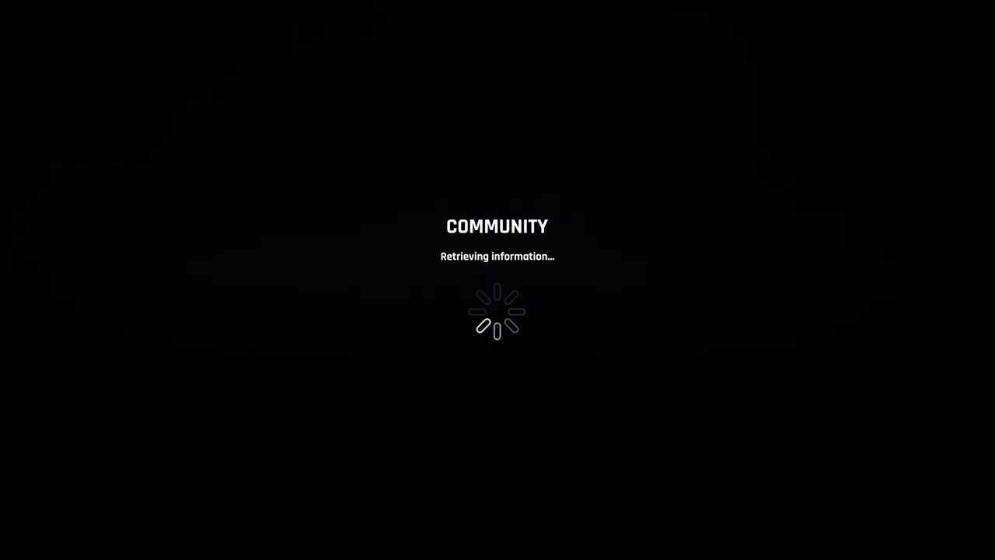
pyautogui.press('Escape')
pyautogui.press('Down')
pyautogui.press('Left')
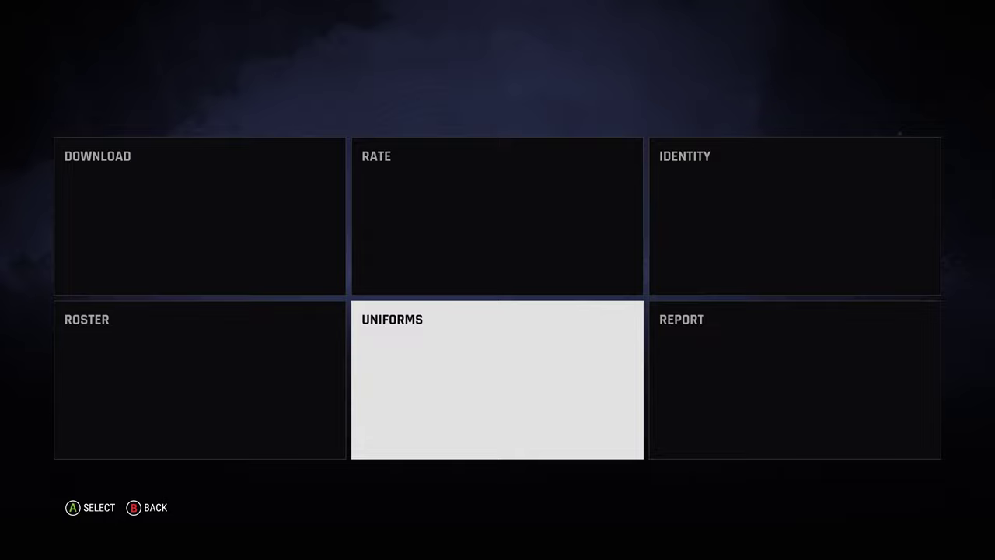
# Step: View the roster of the Royal Challengers Bangalore team and look through its first players
pyautogui.press('Left')
pyautogui.press('Right')
pyautogui.press('Left')
pyautogui.press('Return')
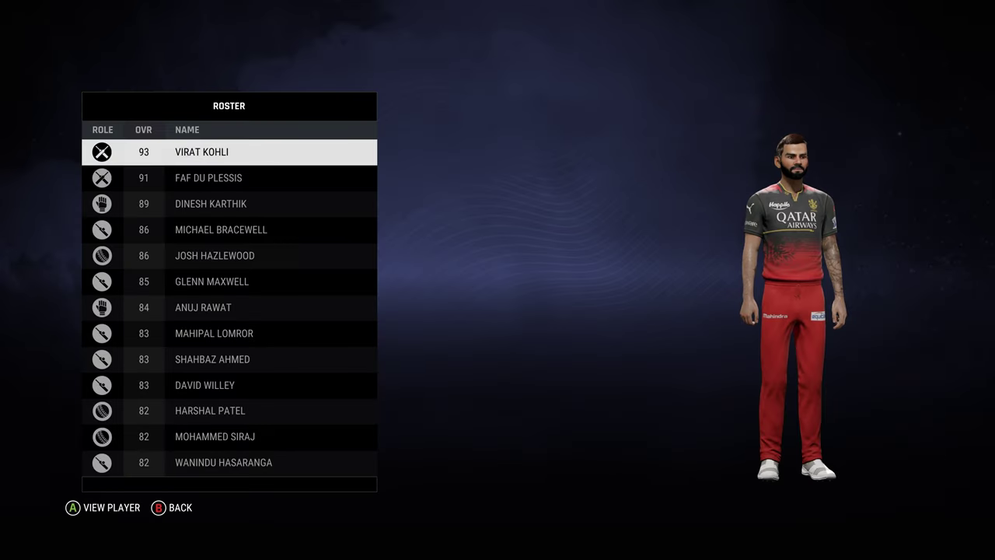
pyautogui.press('Down')
pyautogui.press('Down')
pyautogui.press('Down')
pyautogui.press('Down')
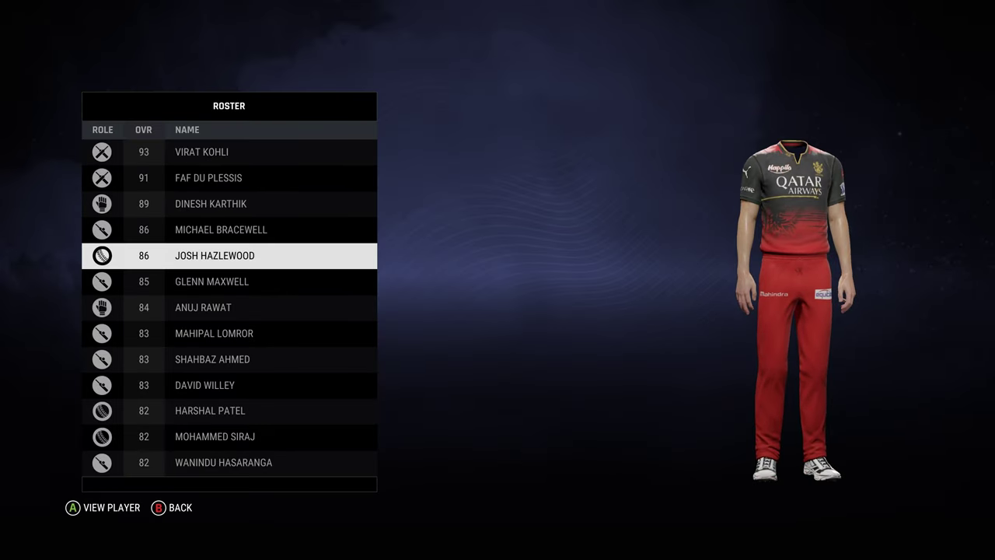
# Step: Leave the roster and look through the team's uniforms, starting with T20 2021
pyautogui.press('Escape')
pyautogui.press('Right')
pyautogui.press('Return')
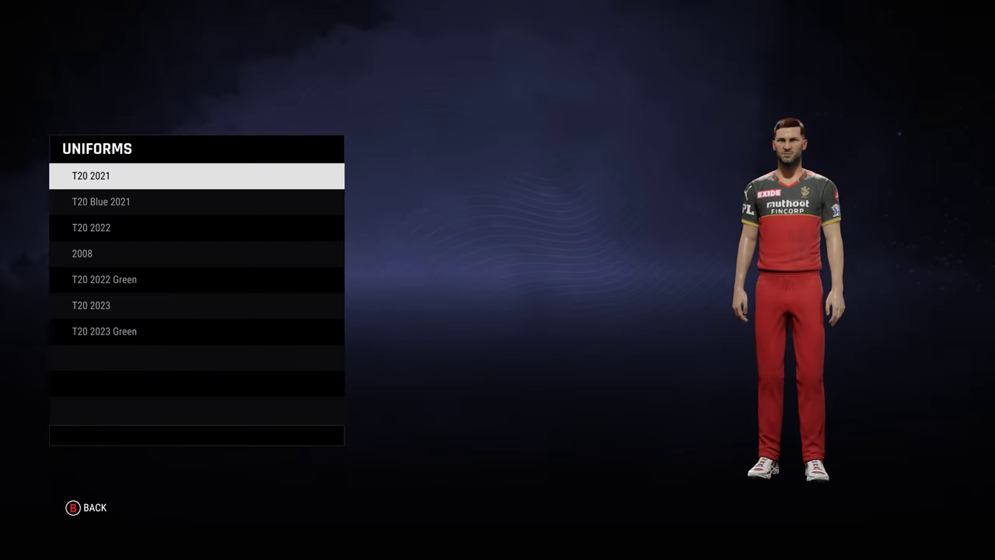
pyautogui.press('Down')
pyautogui.press('Down')
pyautogui.press('Down')
pyautogui.press('Down')
pyautogui.press('Down')
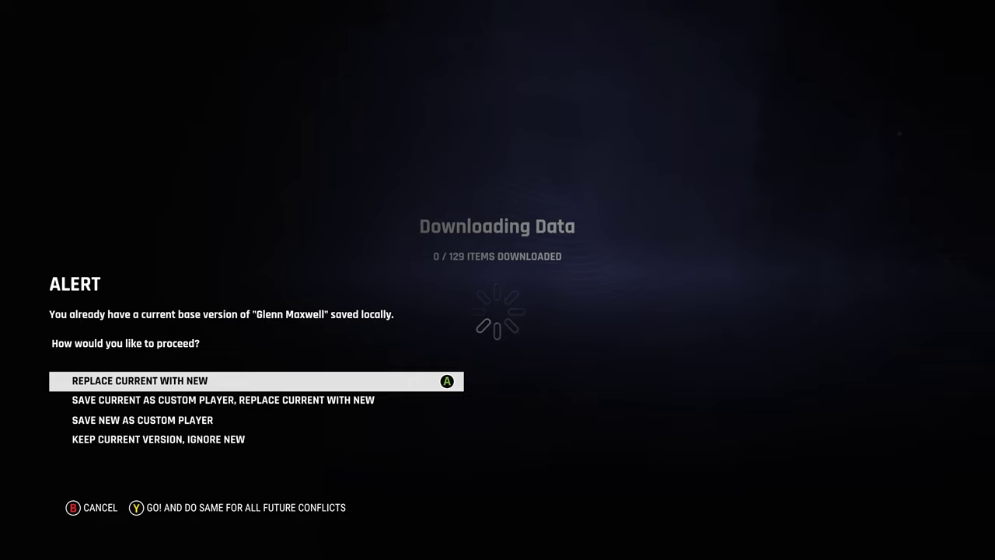
# Step: Replace the local Glenn Maxwell with the downloaded version, taking over identity, visual and skills but not stats
pyautogui.press('Return')
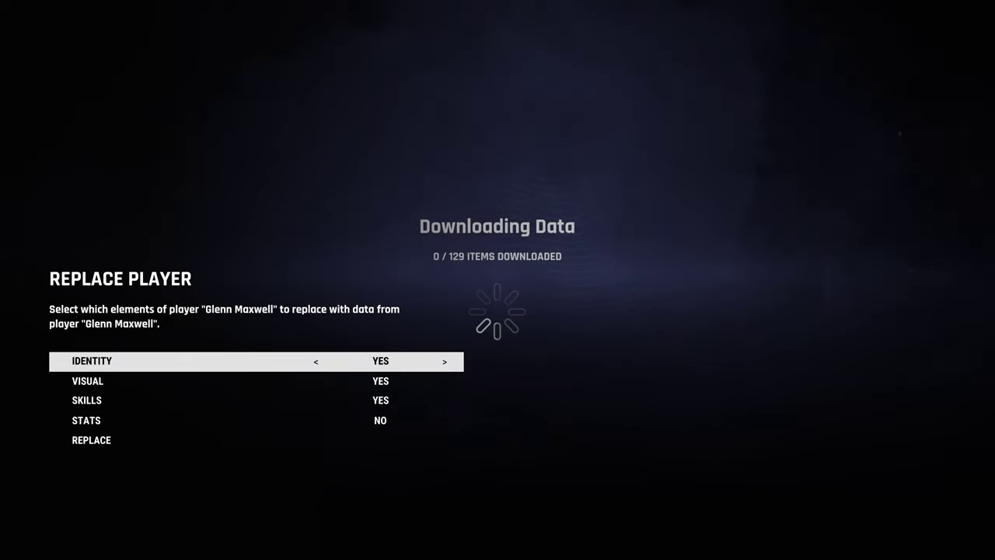
pyautogui.press('Up')
pyautogui.press('Return')
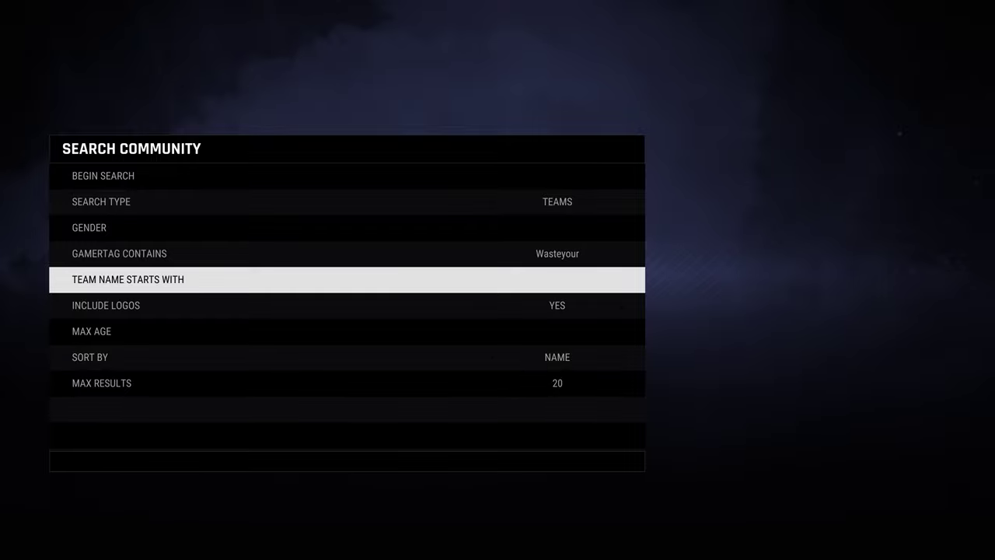
# Step: Set the community search to team names starting with India
pyautogui.press('Up')
pyautogui.press('Up')
pyautogui.press('Up')
pyautogui.press('Up')
pyautogui.press('Return')
pyautogui.press('Up')
pyautogui.press('Up')
pyautogui.press('Up')
pyautogui.press('Up')
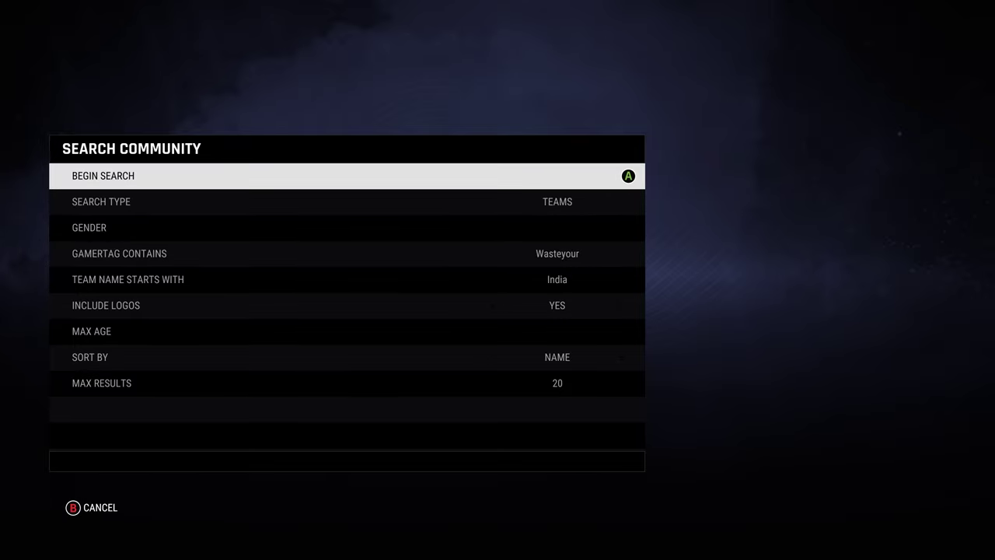
# Step: Run the search, open the India team and review its identity details
pyautogui.press('Return')
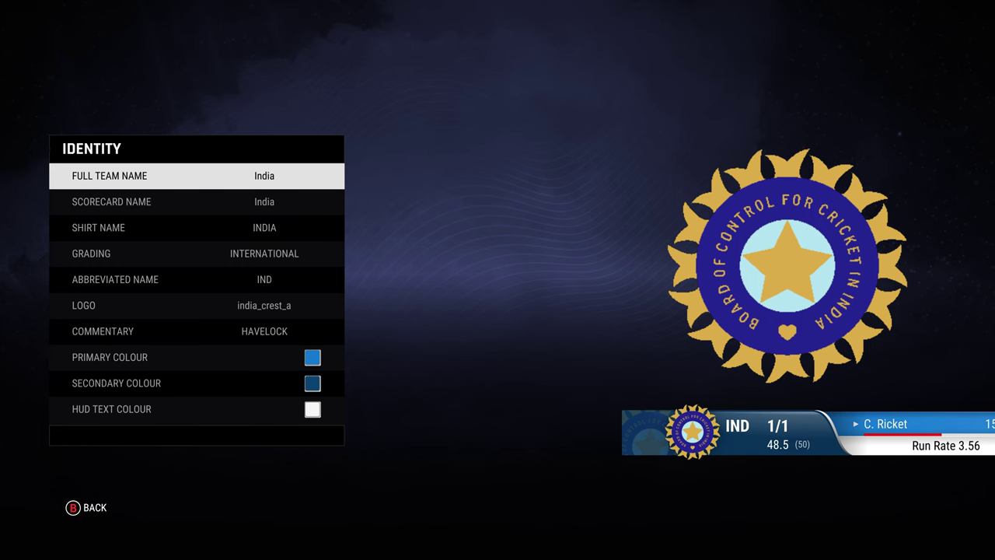
pyautogui.press('Down')
pyautogui.press('Down')
pyautogui.press('Escape')
pyautogui.press('Down')
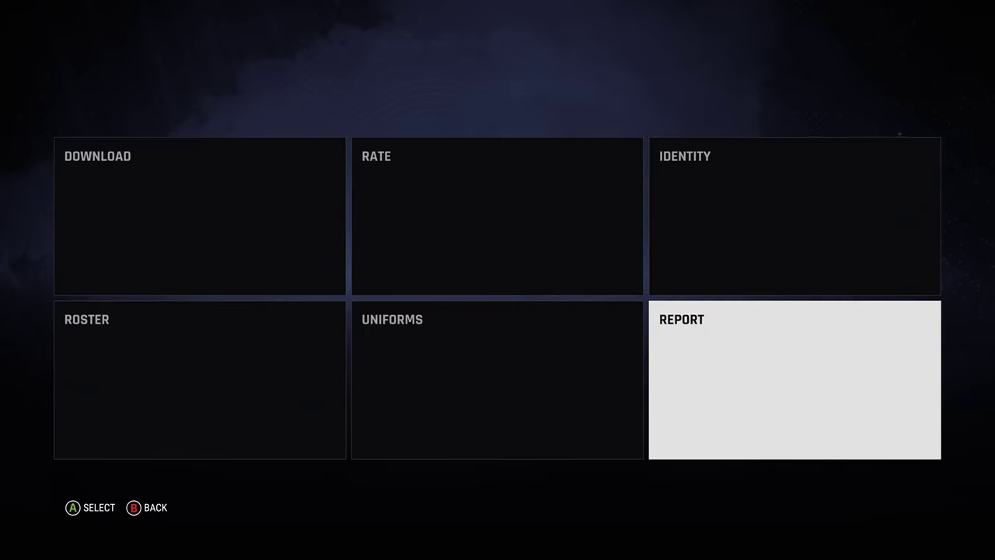
# Step: Look through the India team's uniforms, from One Day Retro and the World Cup kits to Asia Cup 2022 and T20 2022-23
pyautogui.press('Left')
pyautogui.press('Return')
pyautogui.press('Down')
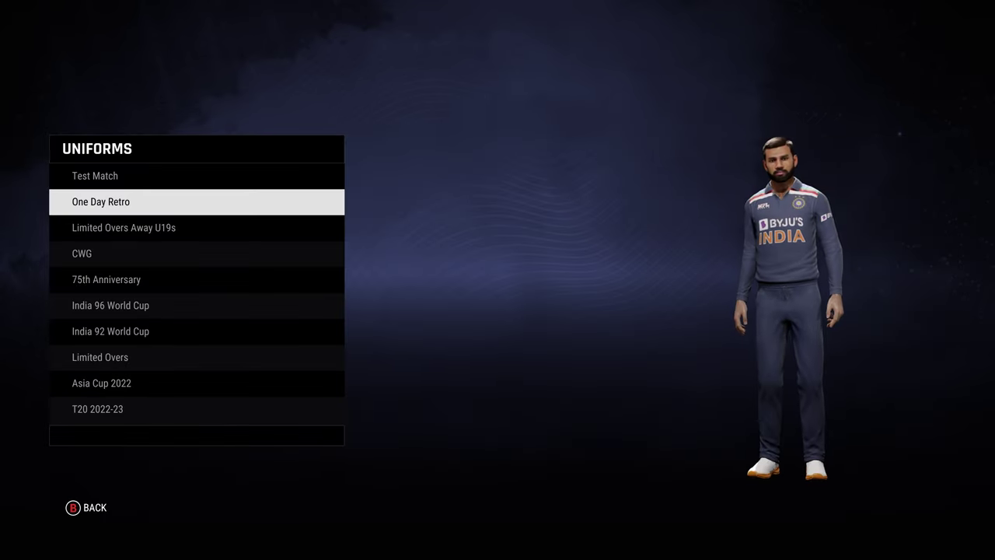
pyautogui.press('Down')
pyautogui.press('Down')
pyautogui.press('Down')
pyautogui.press('Down')
pyautogui.press('Down')
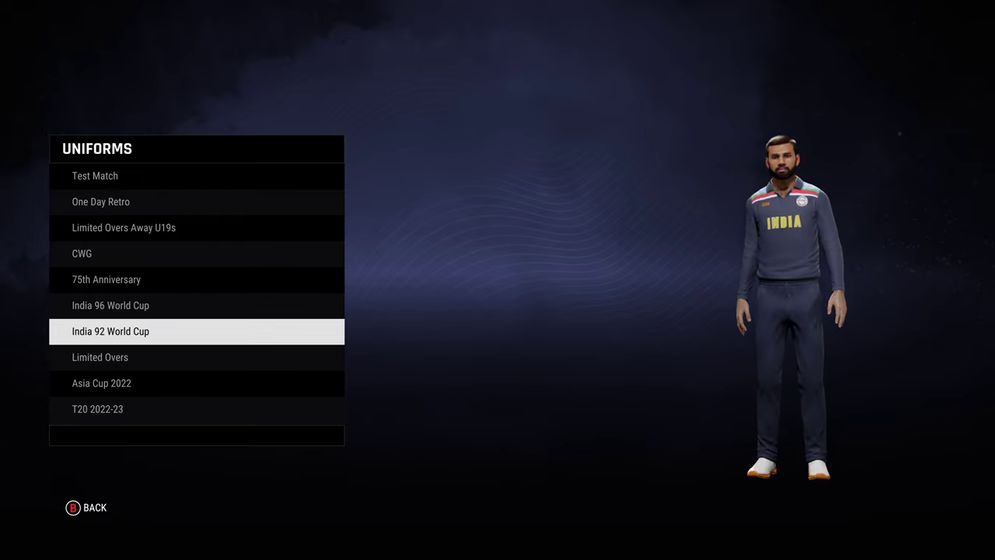
pyautogui.press('Down')
pyautogui.press('Down')
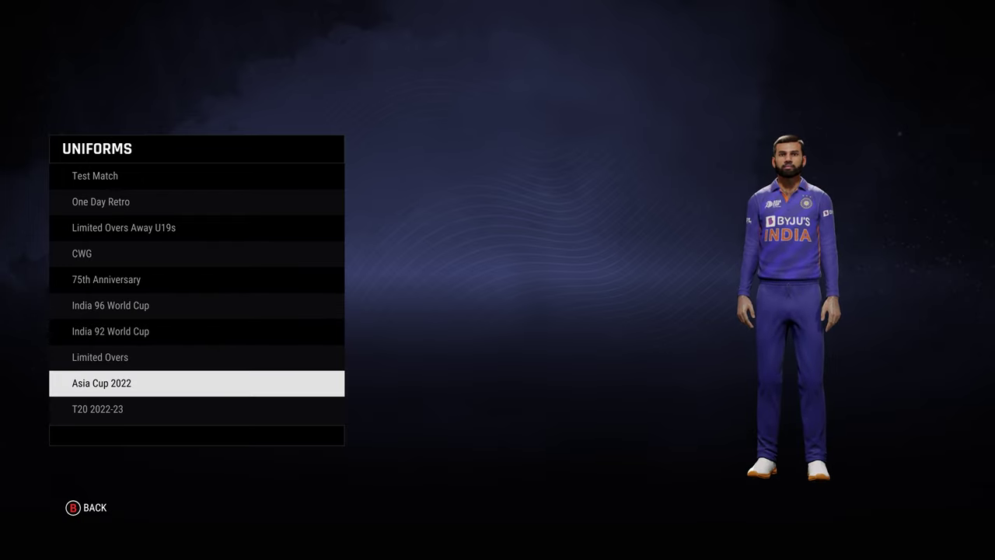
pyautogui.press('Up')
pyautogui.press('Down')
pyautogui.press('Down')
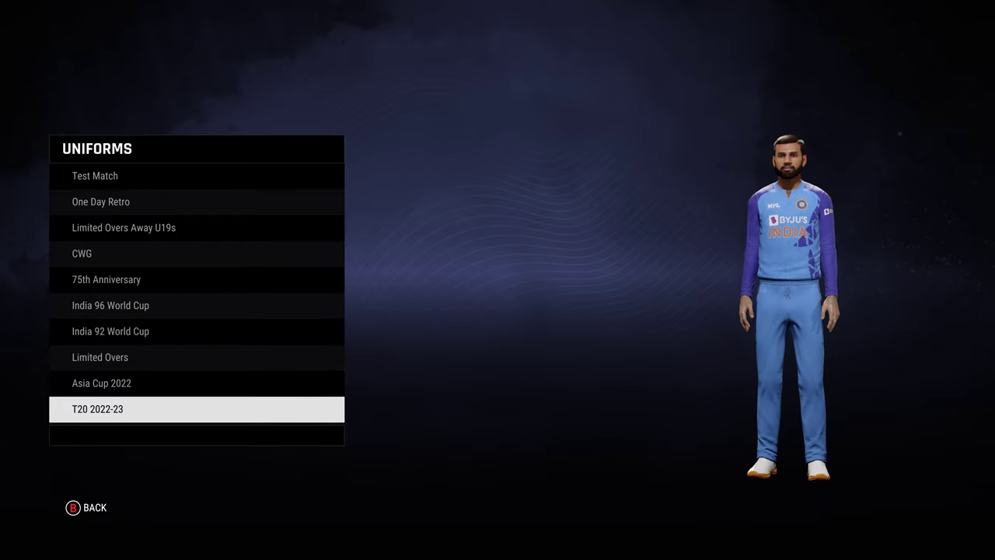
pyautogui.press('Down')
pyautogui.press('Escape')
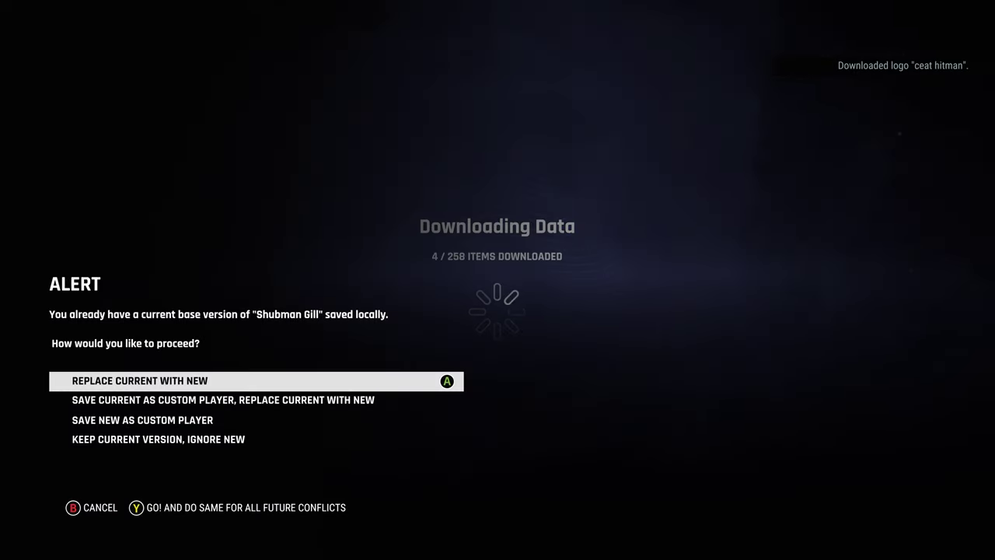
# Step: Replace the local Shubman Gill with the downloaded version, taking over identity, visual and skills but not stats
pyautogui.press('Return')
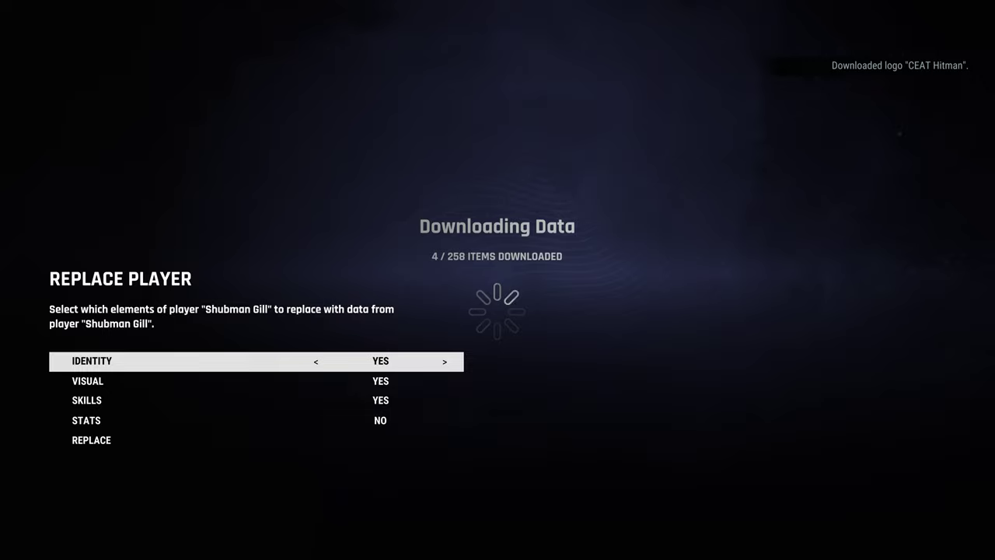
pyautogui.press('Up')
pyautogui.press('Return')
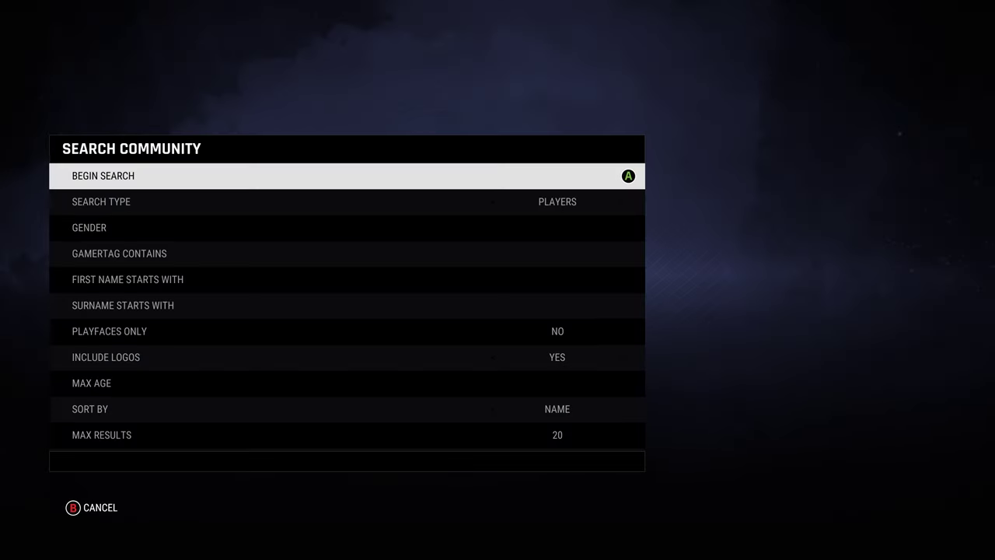
# Step: Search the community players for first name Virat and surname Kohli, and glance at the results
pyautogui.press('Down')
pyautogui.press('Down')
pyautogui.press('Down')
pyautogui.press('Down')
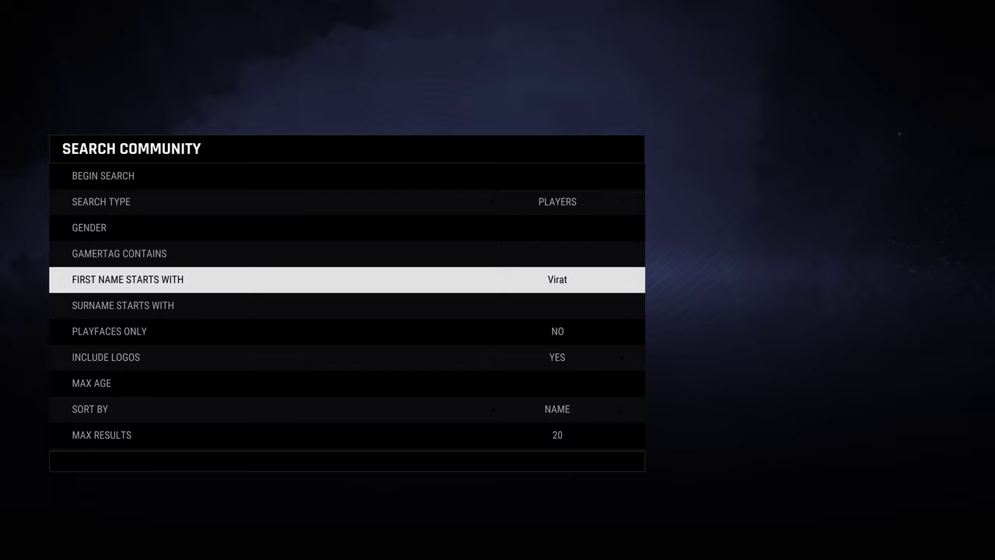
pyautogui.press('Down')
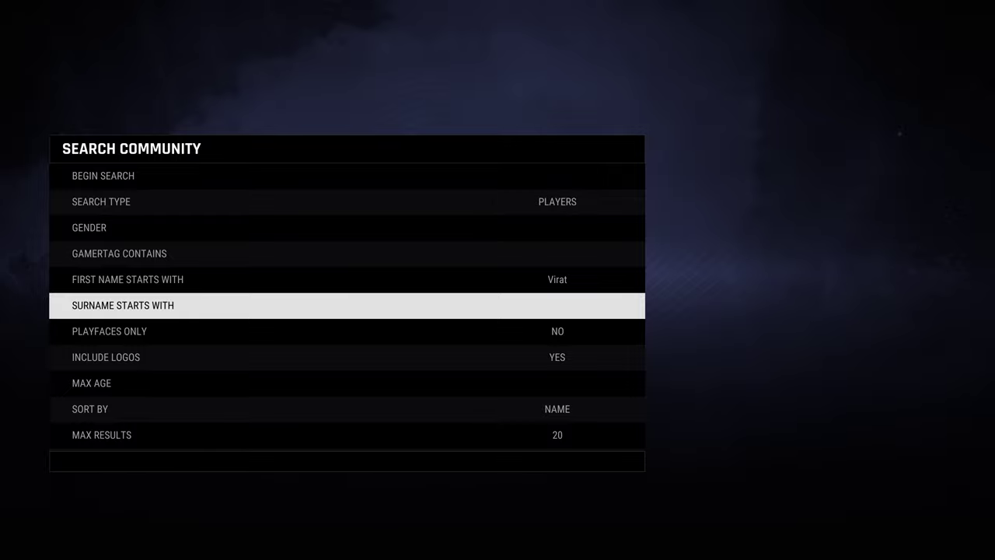
pyautogui.write('Kohli')
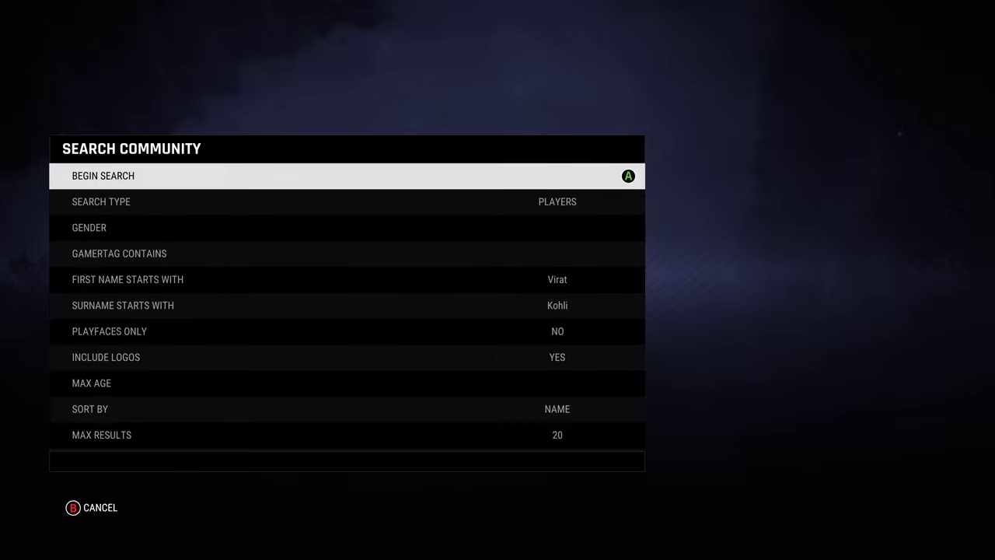
pyautogui.press('Return')
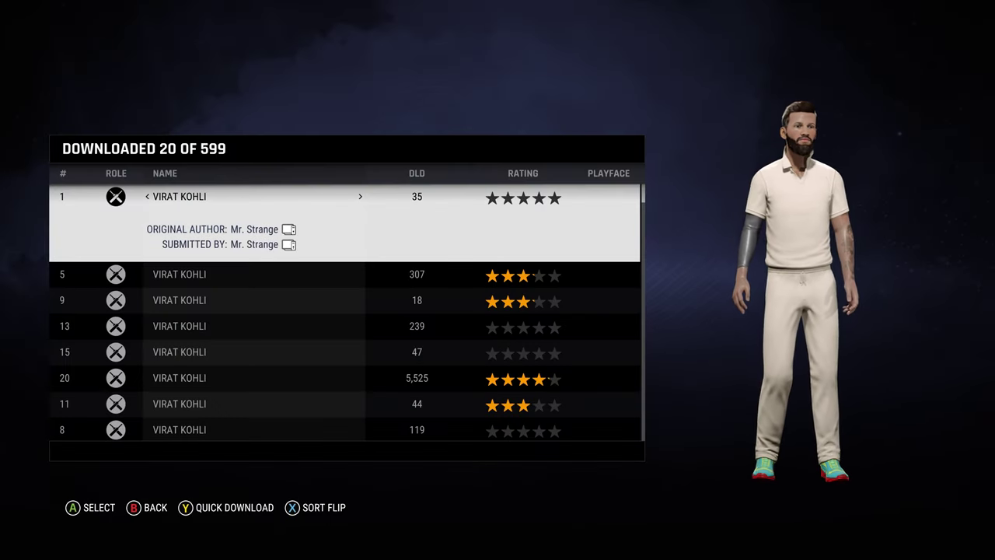
pyautogui.press('Down')
pyautogui.press('Escape')
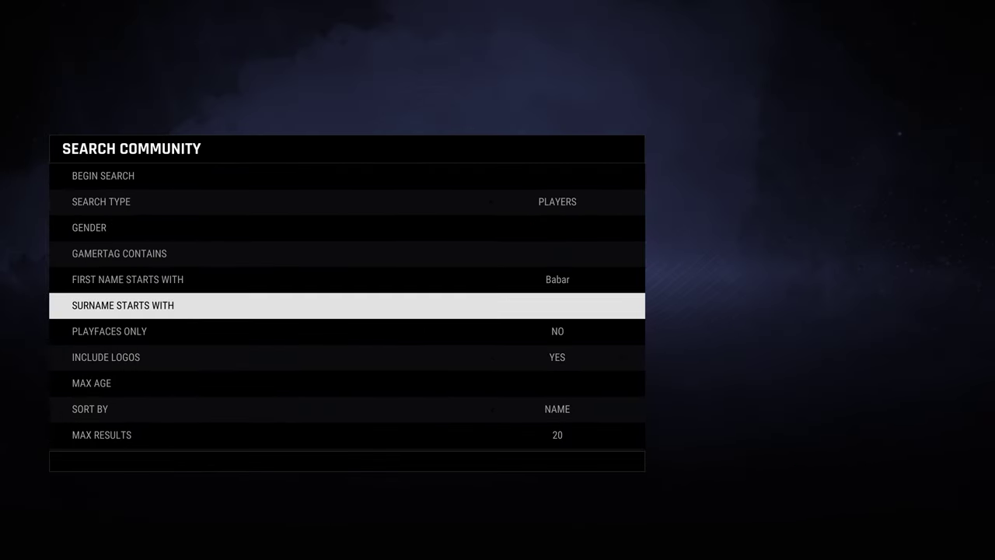
# Step: Search for Babar Azam by adding the surname Azam, limiting results to playfaces only and sorting by rating
pyautogui.write('Azam')
pyautogui.press('Return')
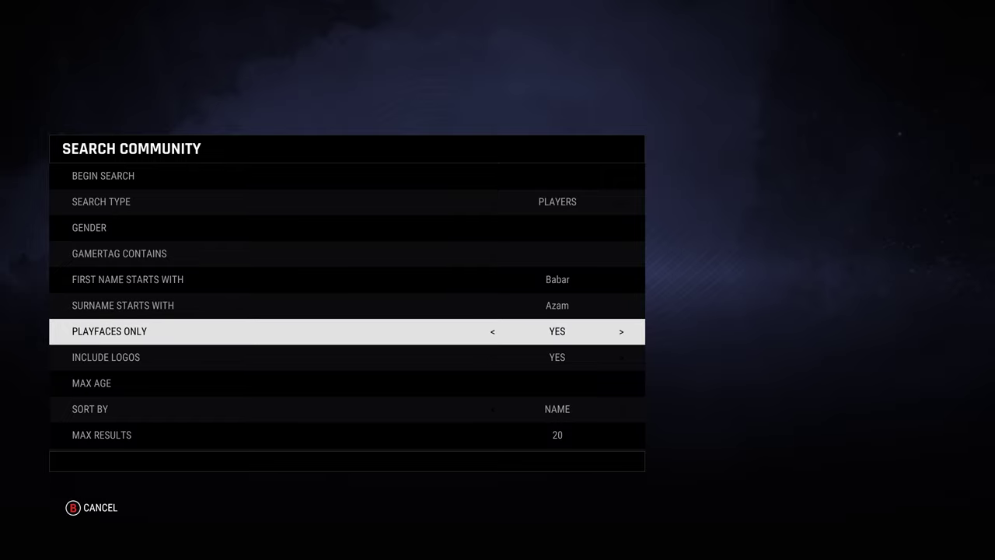
pyautogui.press('Down')
pyautogui.press('Down')
pyautogui.press('Down')
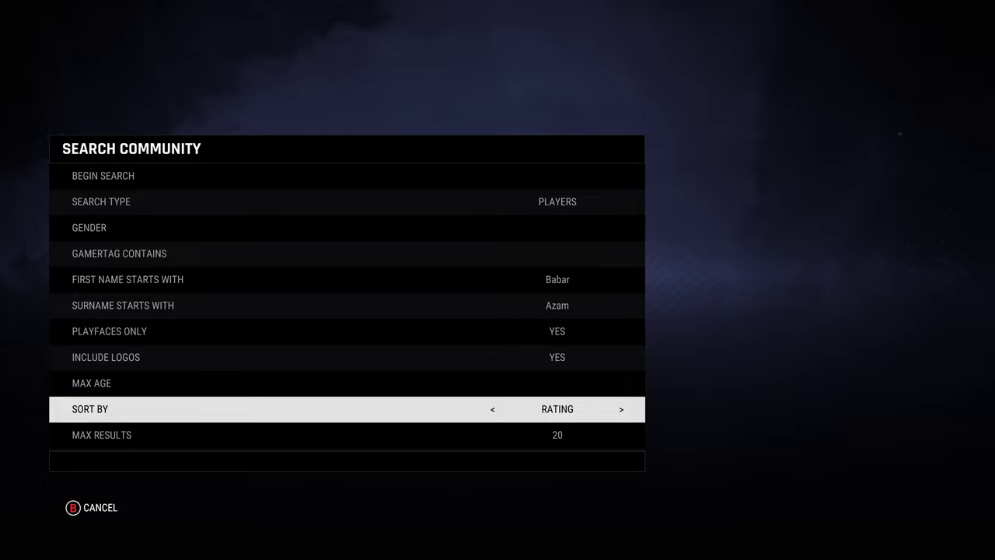
pyautogui.press('Down')
pyautogui.press('Down')
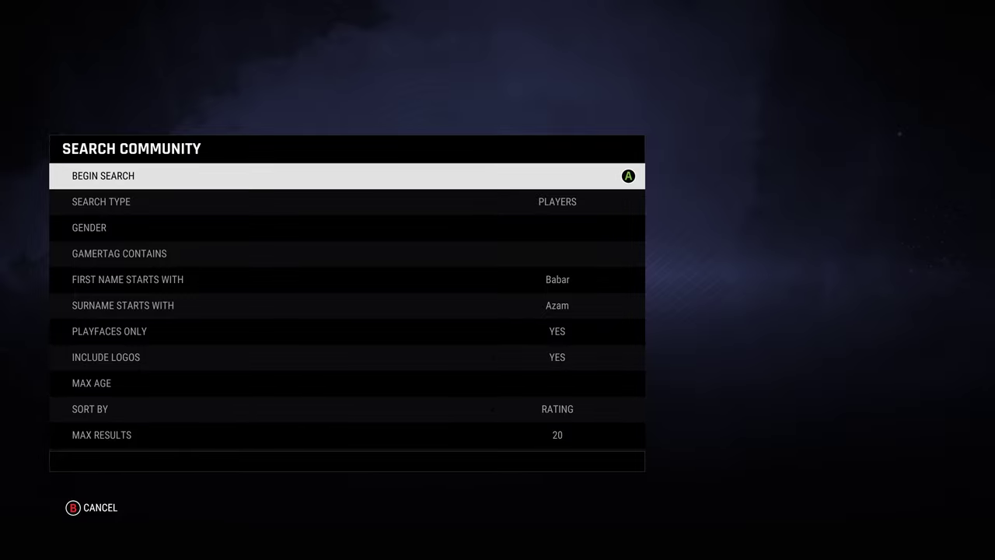
pyautogui.press('Return')
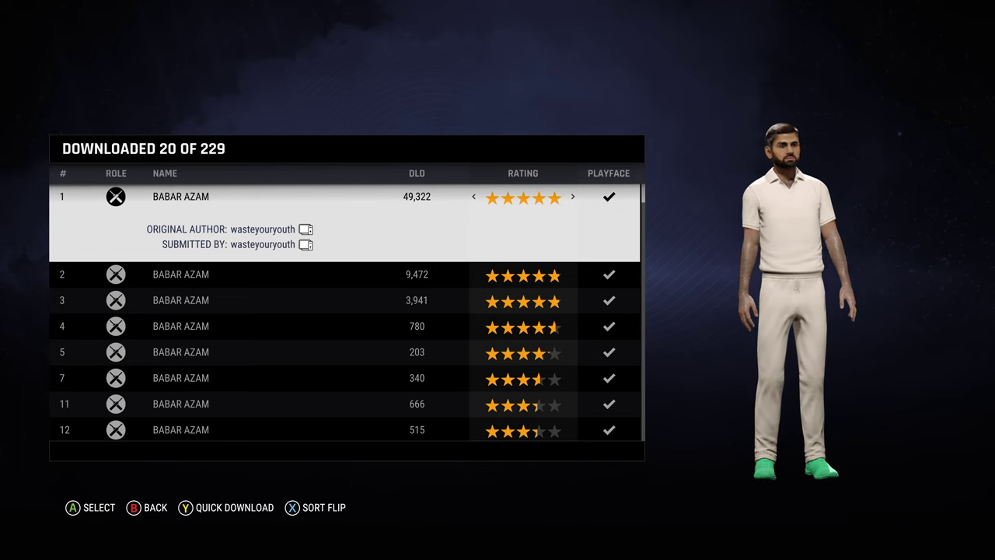
# Step: Compare the looks and authors of the three top-rated Babar Azam versions
pyautogui.press('Down')
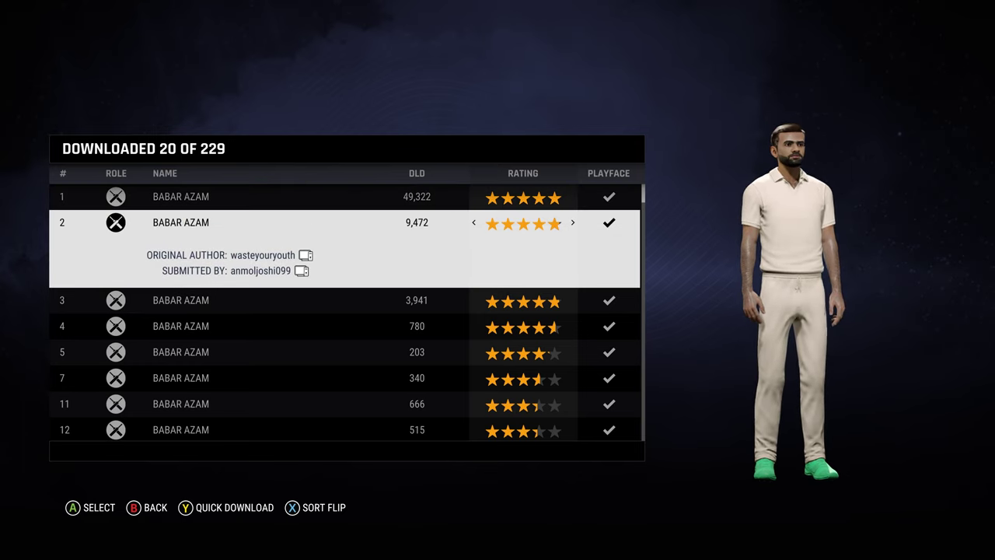
pyautogui.press('Down')
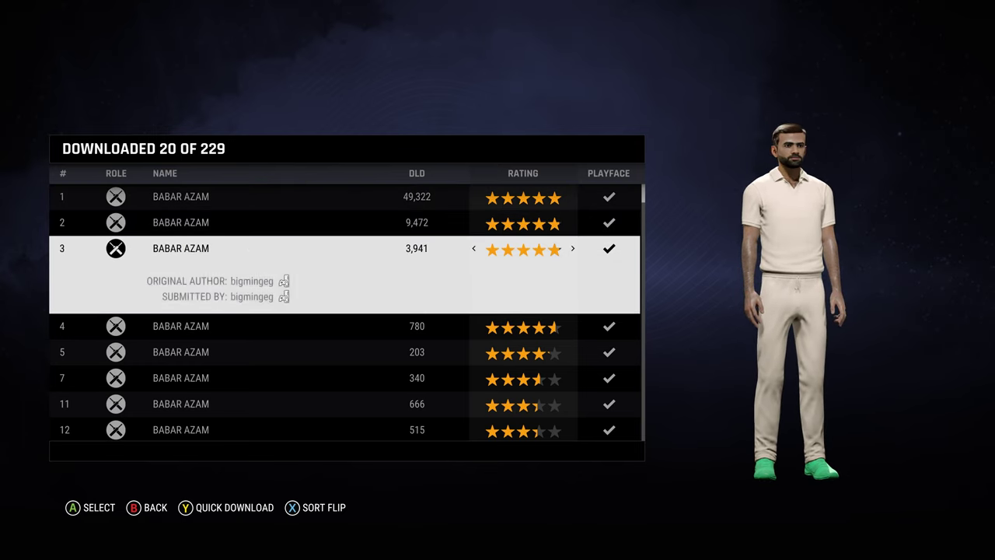
pyautogui.press('Up')
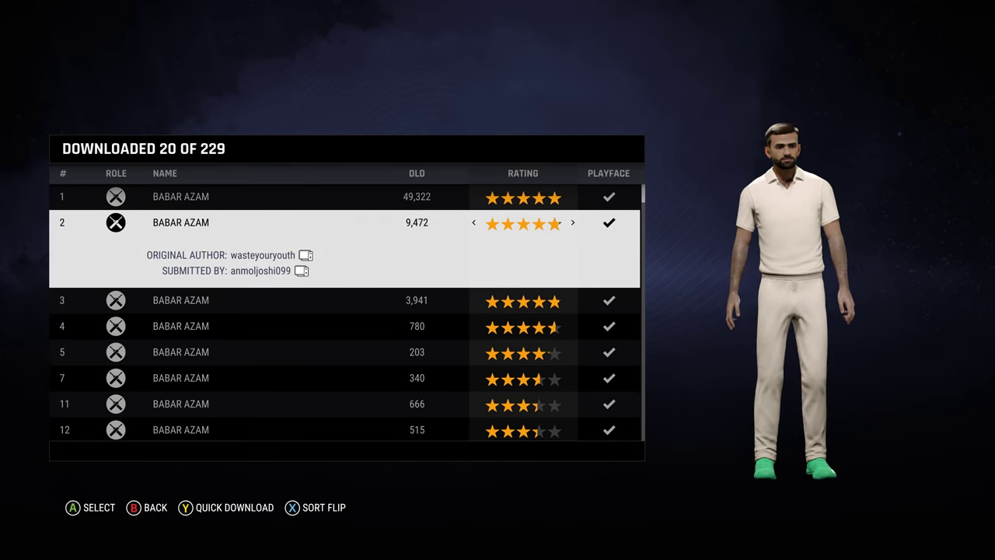
pyautogui.press('Up')
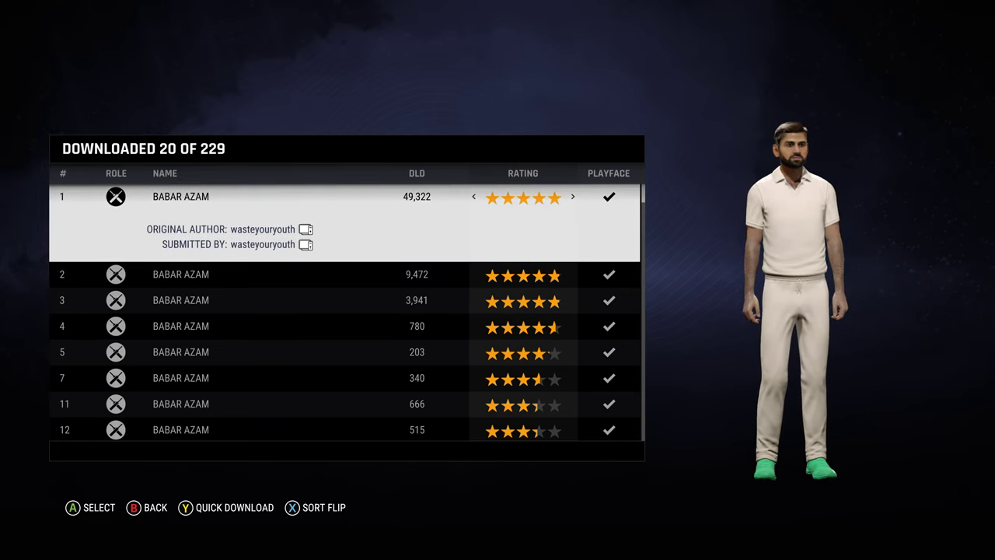
pyautogui.press('Down')
pyautogui.press('Down')
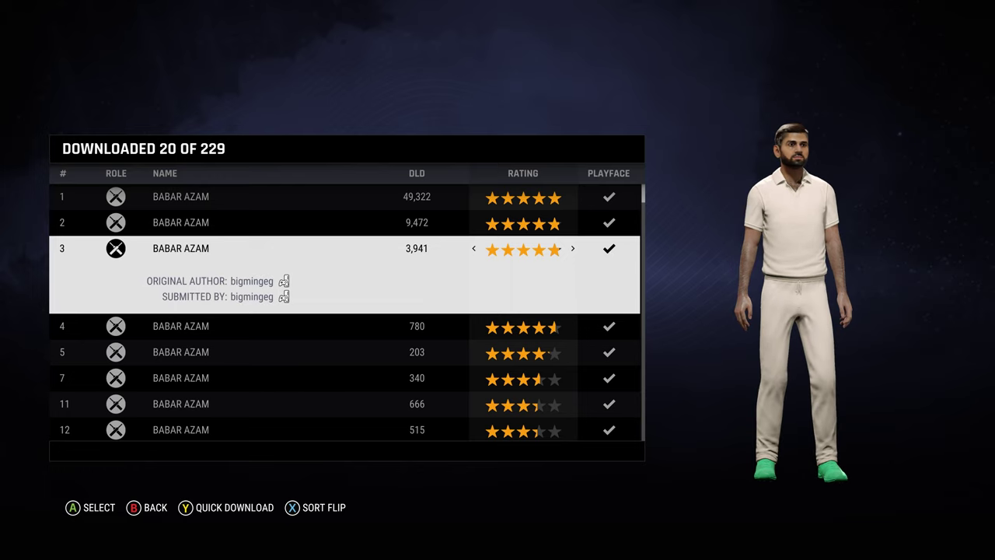
pyautogui.press('Escape')
# Step: Open the India team's identity in the team editor and review its names, grading and logo
pyautogui.press('Right')
pyautogui.press('Return')
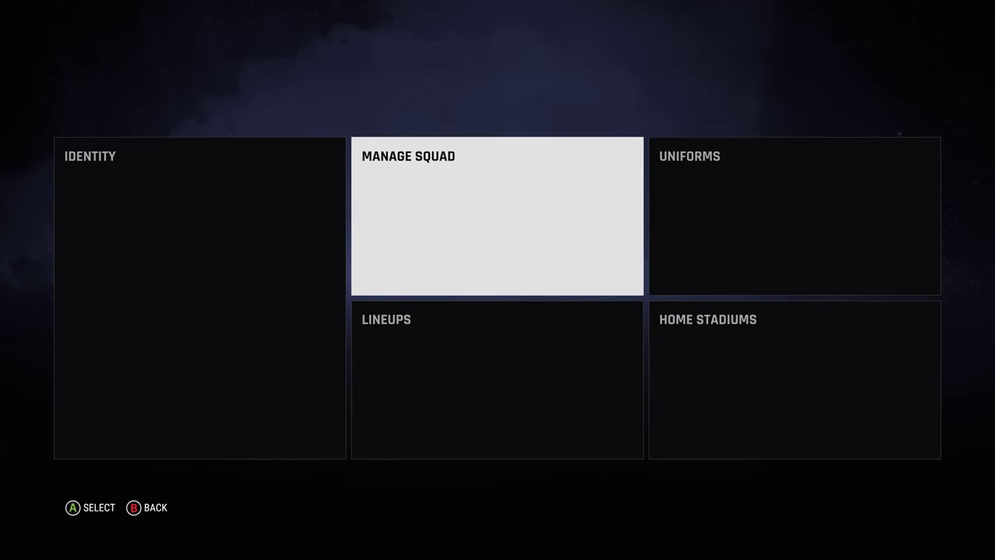
pyautogui.press('Left')
pyautogui.press('Return')
pyautogui.press('Down')
pyautogui.press('Down')
pyautogui.press('Down')
pyautogui.press('Down')
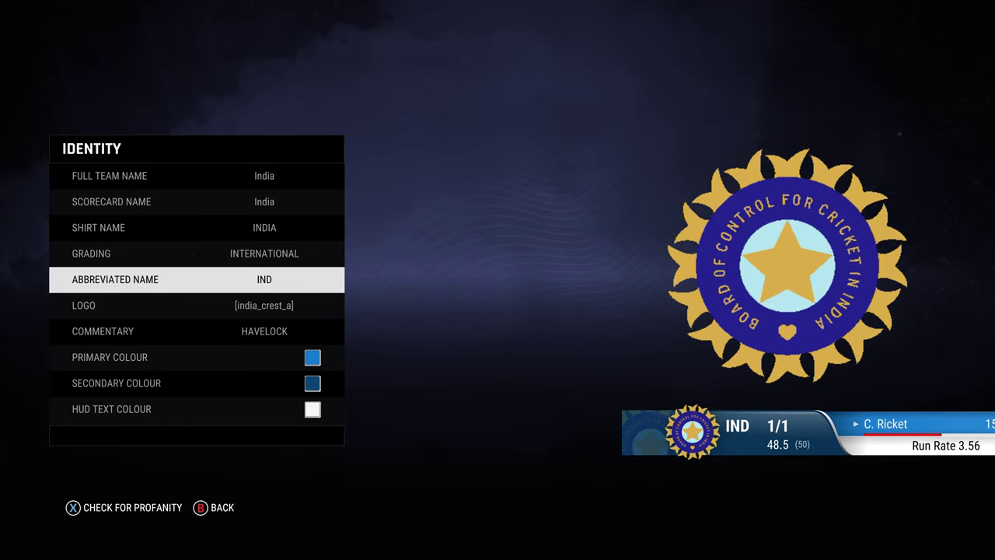
pyautogui.press('Down')
pyautogui.press('Down')
pyautogui.press('Escape')
# Step: Open India's squad management and review the ratings of the first few players, such as KL Rahul and Rohit Sharma
pyautogui.press('Right')
pyautogui.press('Down')
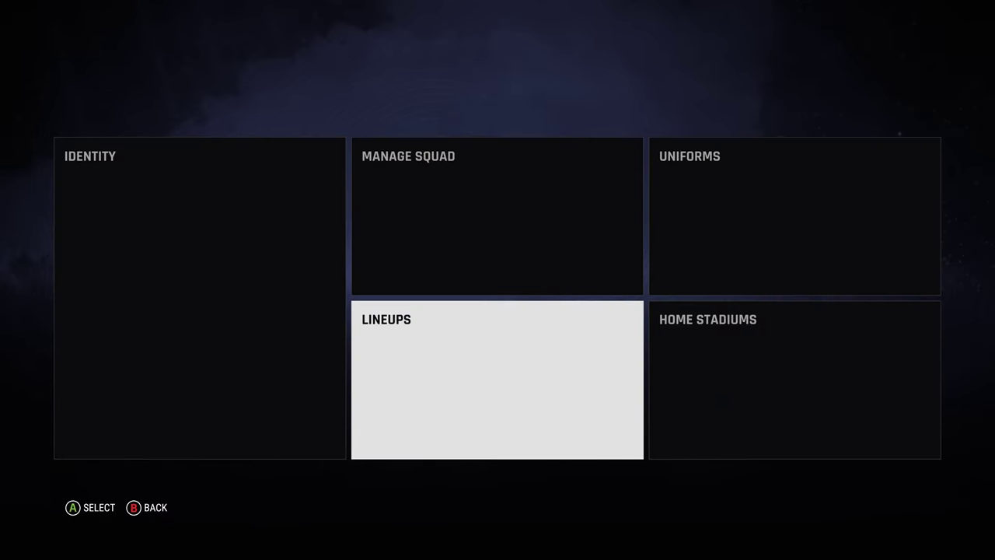
pyautogui.press('Up')
pyautogui.press('Right')
pyautogui.press('Left')
pyautogui.press('Return')
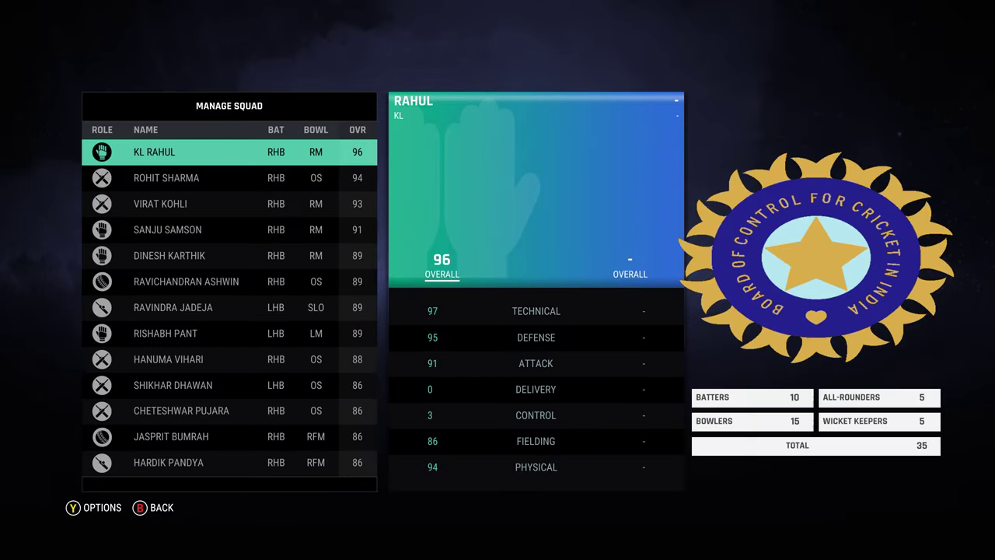
pyautogui.press('Down')
pyautogui.press('Down')
pyautogui.press('Down')
pyautogui.press('Up')
pyautogui.press('Up')
pyautogui.press('Up')
pyautogui.press('Down')
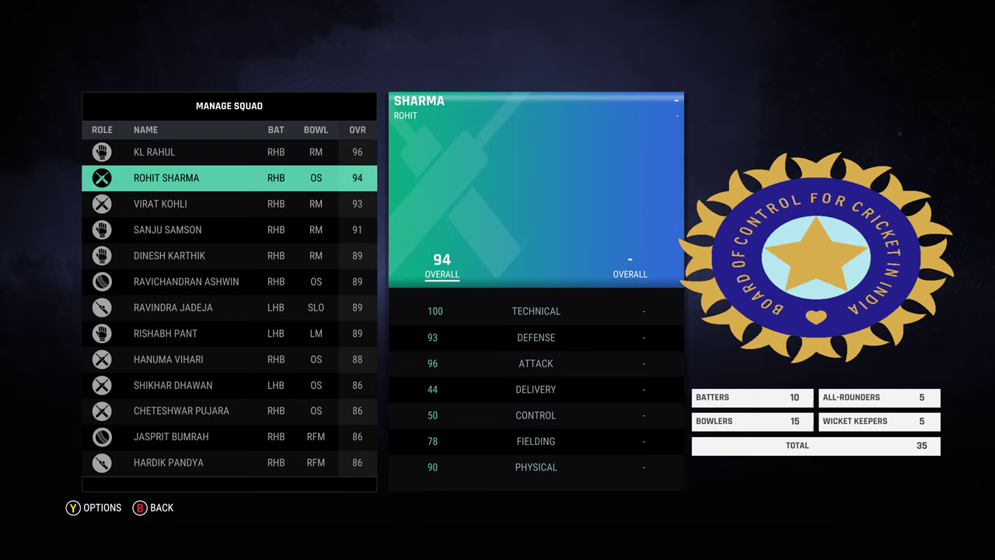
pyautogui.press('Down')
pyautogui.press('Escape')
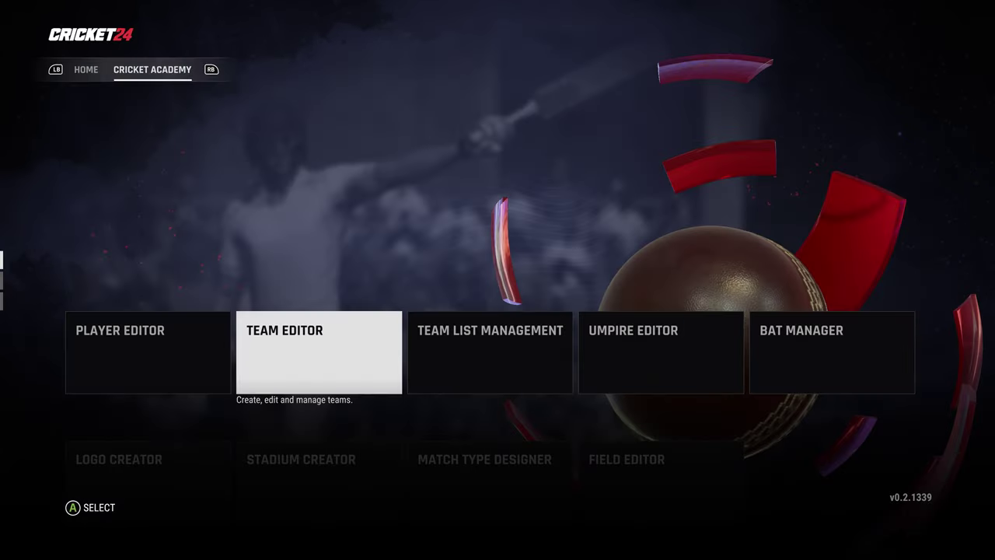
# Step: Create a new custom men's list in Team List Management
pyautogui.press('Right')
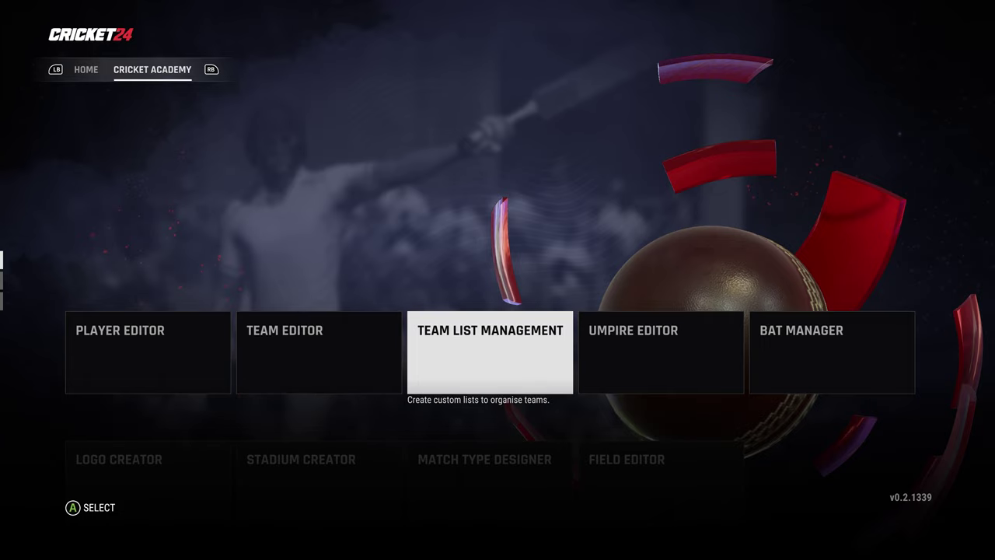
pyautogui.press('Return')
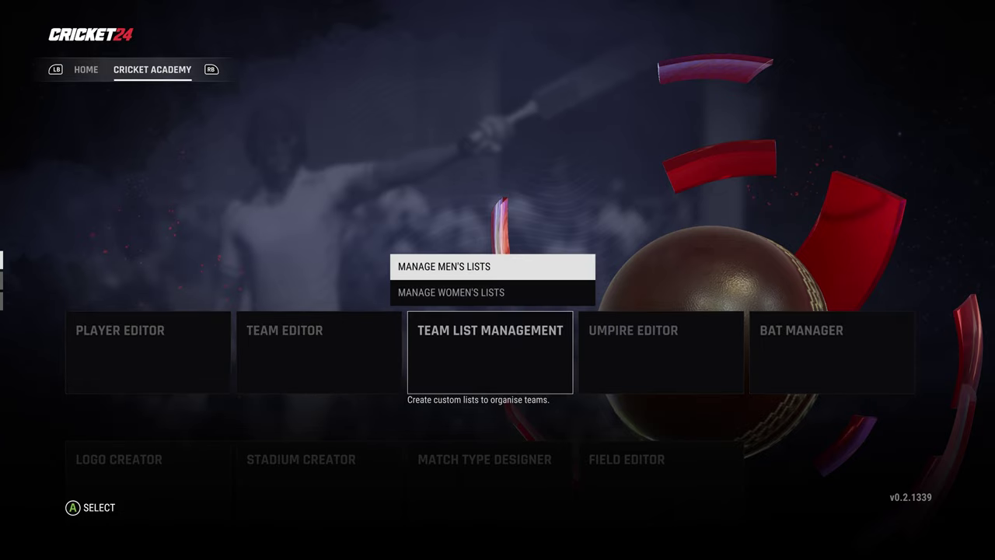
pyautogui.press('Return')
pyautogui.press('Return')
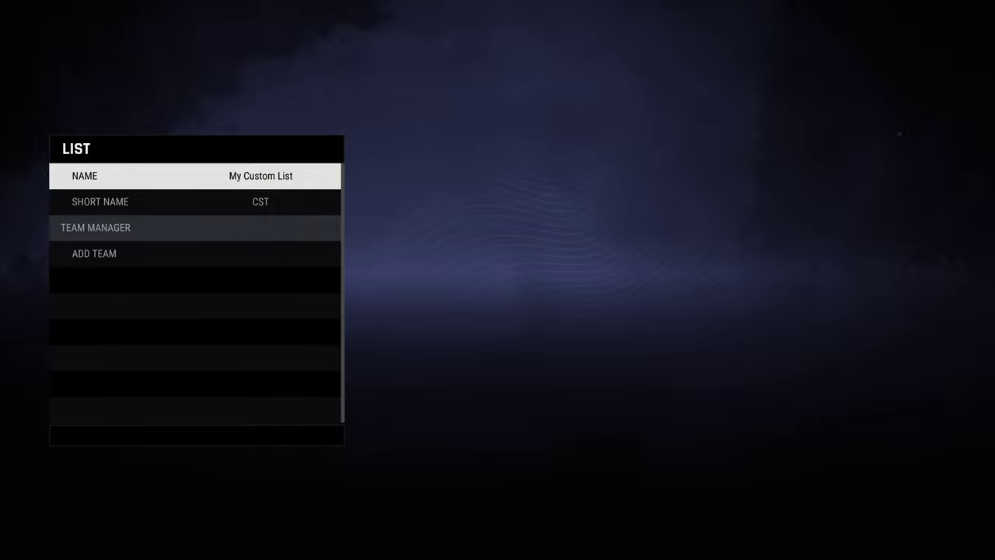
# Step: Set both the name and the short name of the custom list to IPL
pyautogui.press('Return')
pyautogui.press('Down')
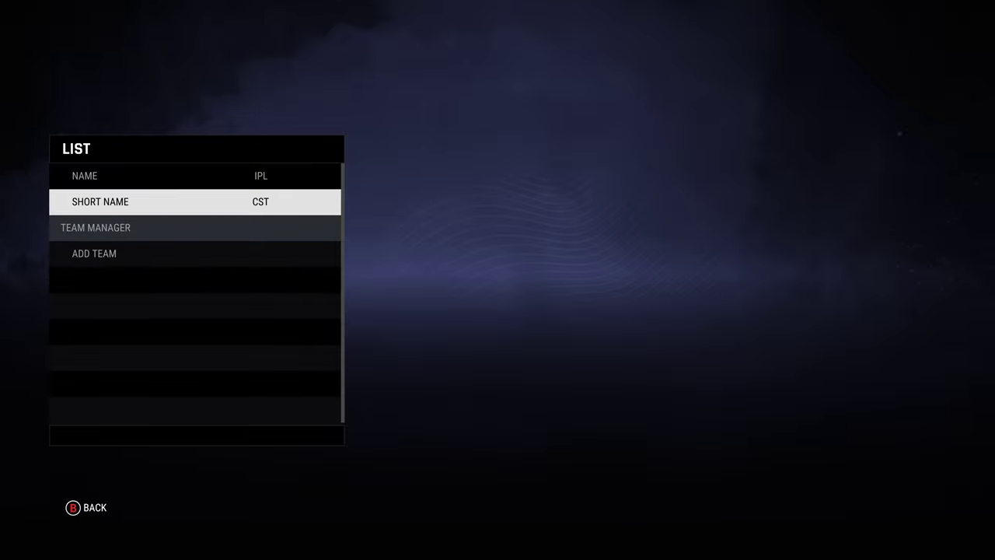
pyautogui.press('Return')
pyautogui.press('Return')
pyautogui.press('Down')
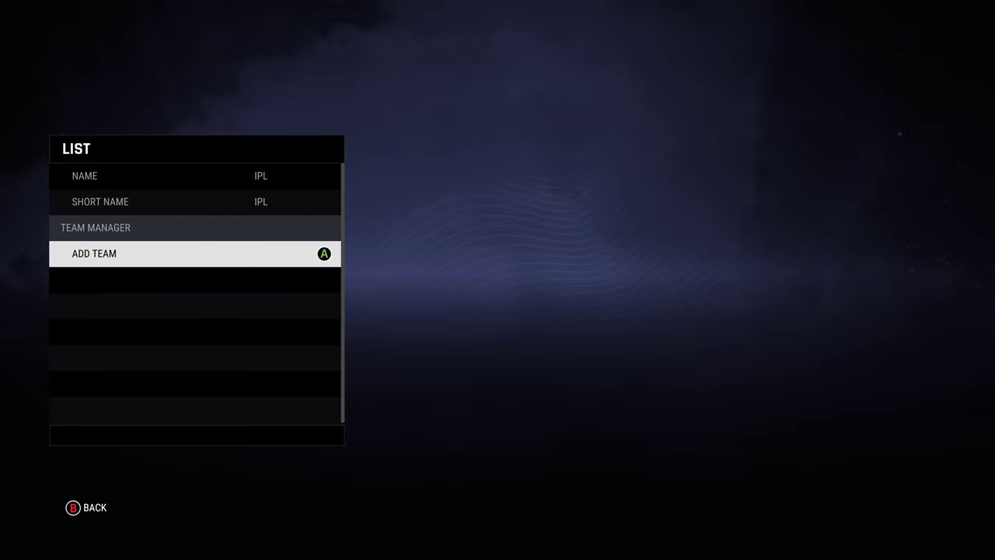
# Step: Add Delhi Capitals from the Indian T20 League to the IPL list
pyautogui.press('Return')
pyautogui.press('Return')
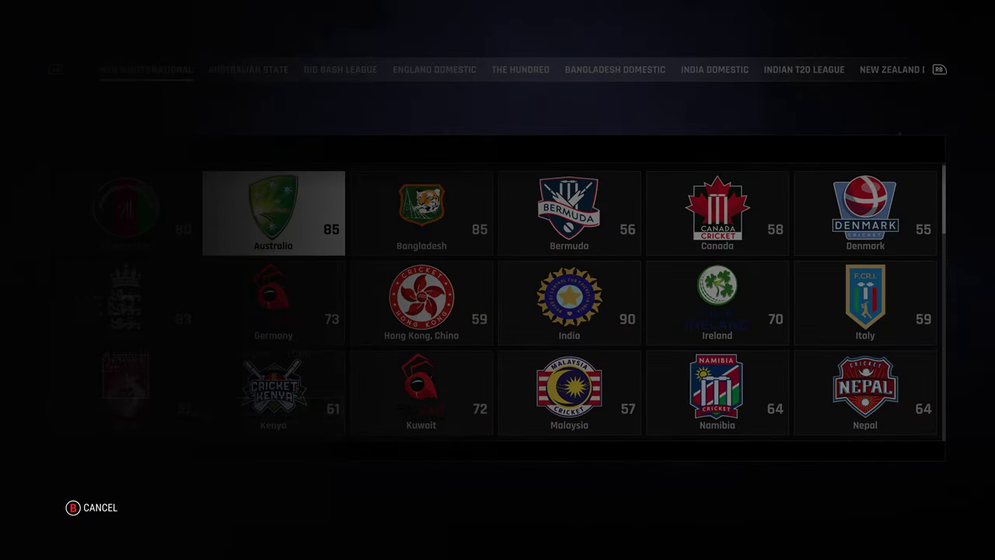
pyautogui.press('e')
pyautogui.press('e')
pyautogui.press('e')
pyautogui.press('e')
pyautogui.press('e')
pyautogui.press('e')
pyautogui.press('e')
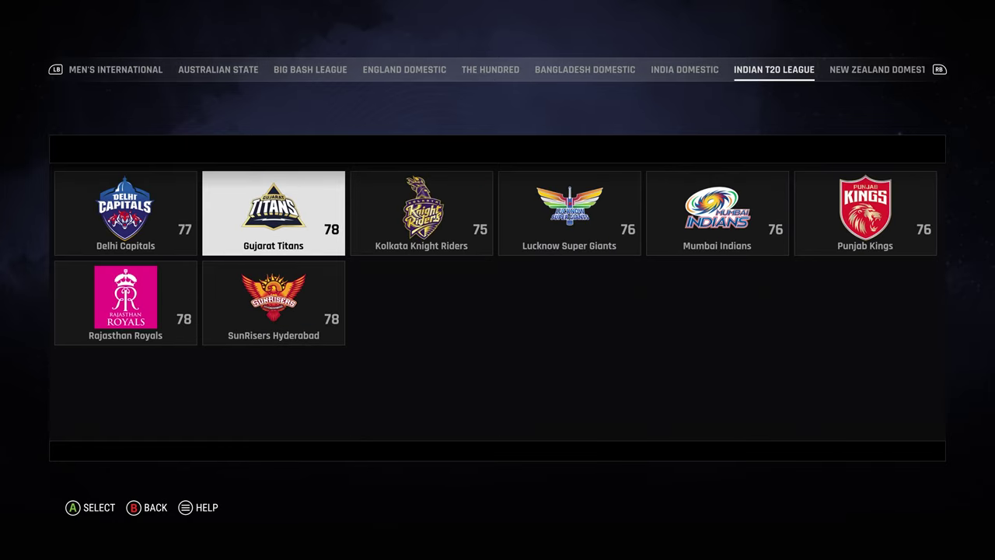
pyautogui.press('Left')
pyautogui.press('Return')
pyautogui.press('Up')
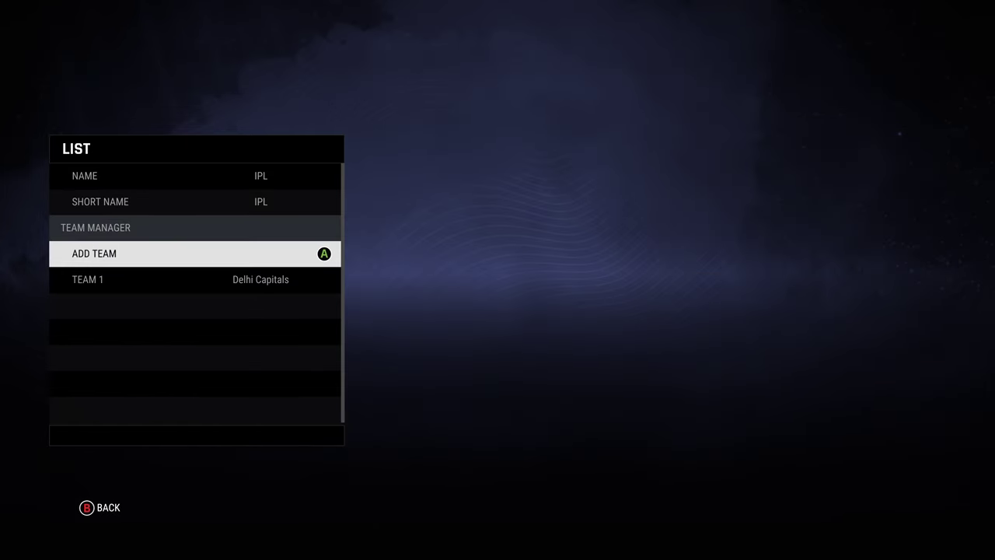
# Step: Add Gujarat Titans from the Indian T20 League to the IPL list
pyautogui.press('Return')
pyautogui.press('e')
pyautogui.press('q')
pyautogui.press('Right')
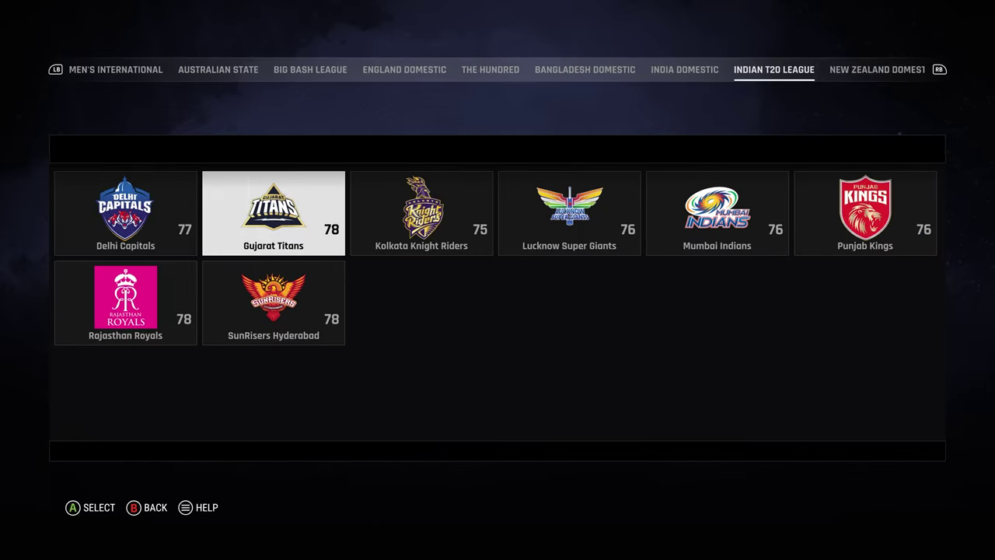
pyautogui.press('Return')
# Step: Add Kolkata Knight Riders from the Indian T20 League to the IPL list
pyautogui.press('Up')
pyautogui.press('Up')
pyautogui.press('Return')
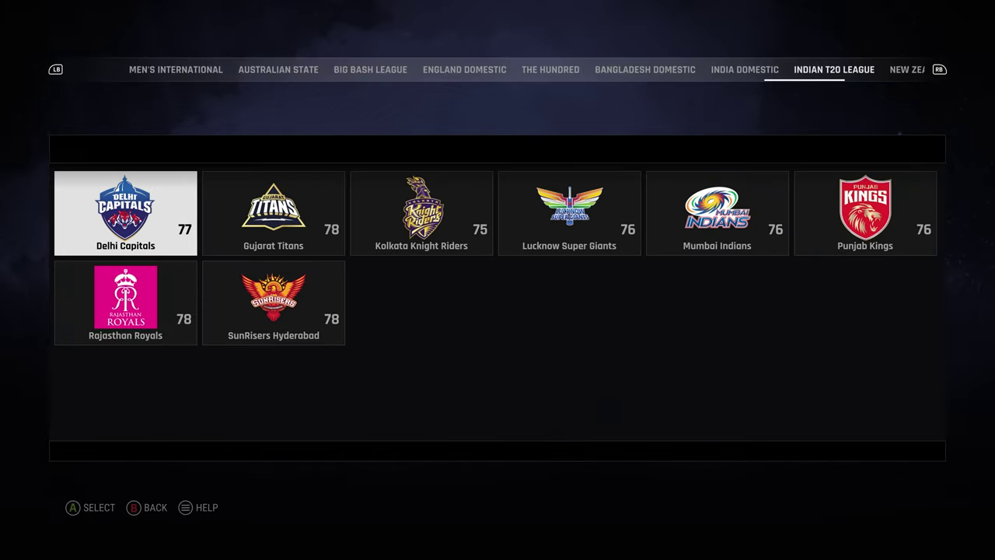
pyautogui.press('e')
pyautogui.press('q')
pyautogui.press('Right')
pyautogui.press('Right')
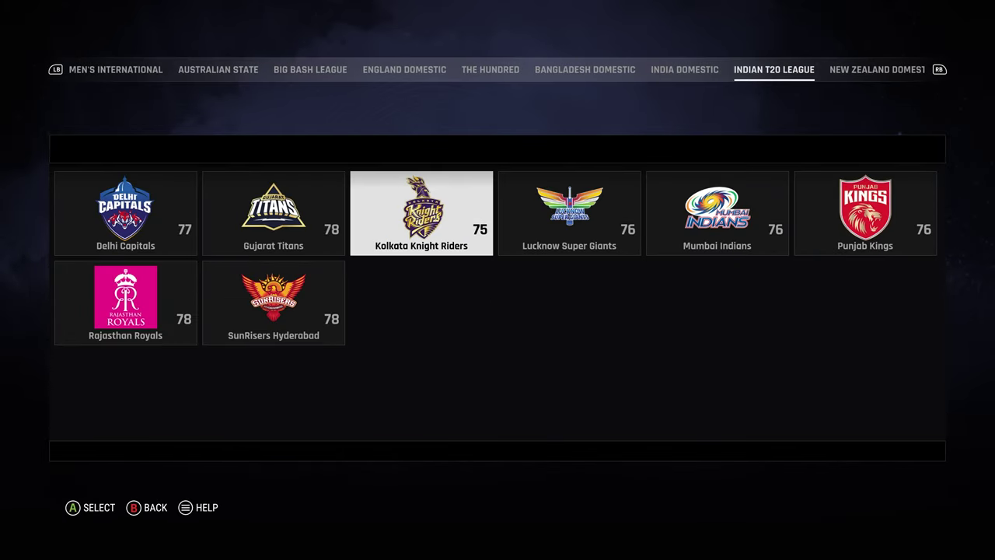
pyautogui.press('Return')
# Step: Add the community-made Chennai Super Kings and Royal Challengers Bangalore teams to the IPL list
pyautogui.press('Up')
pyautogui.press('Up')
pyautogui.press('Up')
pyautogui.press('Return')
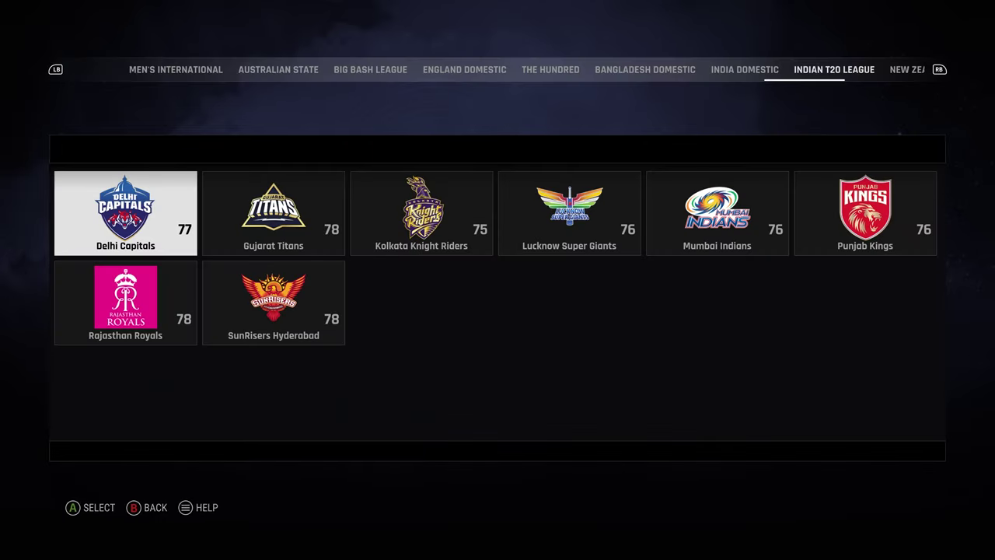
pyautogui.press('Right')
pyautogui.press('q')
pyautogui.press('q')
pyautogui.press('q')
pyautogui.press('q')
pyautogui.press('q')
pyautogui.press('q')
pyautogui.press('q')
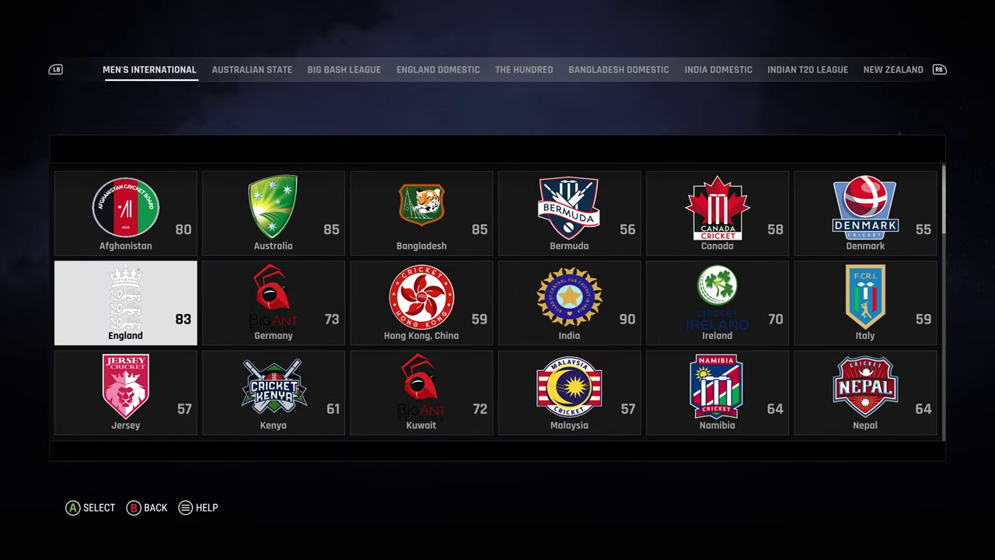
pyautogui.press('q')
pyautogui.press('Left')
pyautogui.press('Return')
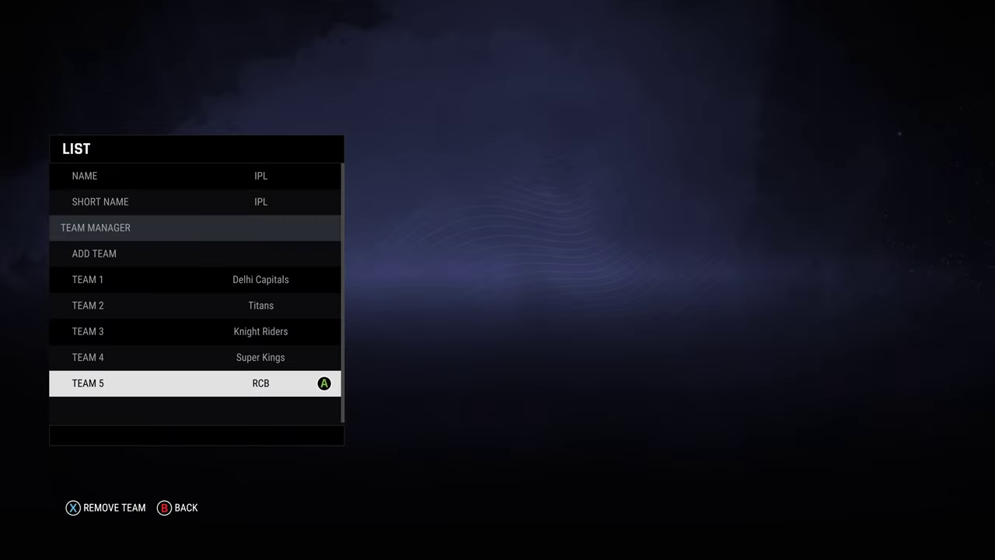
# Step: Review the teams added so far to the IPL list, including Super Kings and RCB
pyautogui.press('Up')
pyautogui.press('Up')
pyautogui.press('Up')
pyautogui.press('Up')
pyautogui.press('Up')
pyautogui.press('Down')
pyautogui.press('Down')
pyautogui.press('Down')
pyautogui.press('Down')
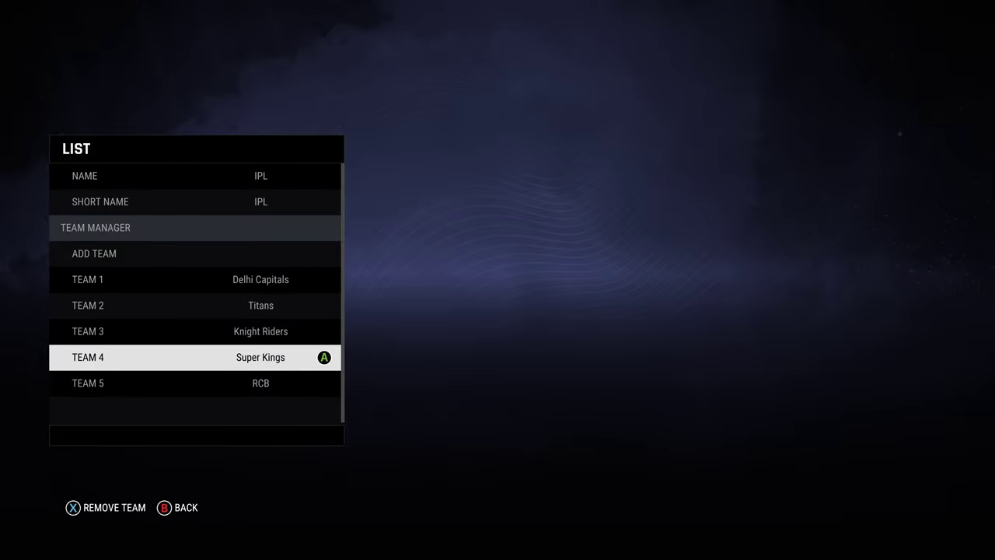
pyautogui.press('Down')
pyautogui.press('Up')
pyautogui.press('Up')
pyautogui.press('Up')
pyautogui.press('Up')
pyautogui.press('Up')
# Step: Add Lucknow Super Giants, Mumbai Indians, Punjab Kings, Rajasthan Royals and SunRisers Hyderabad from the Indian T20 League to the IPL list
pyautogui.press('Return')
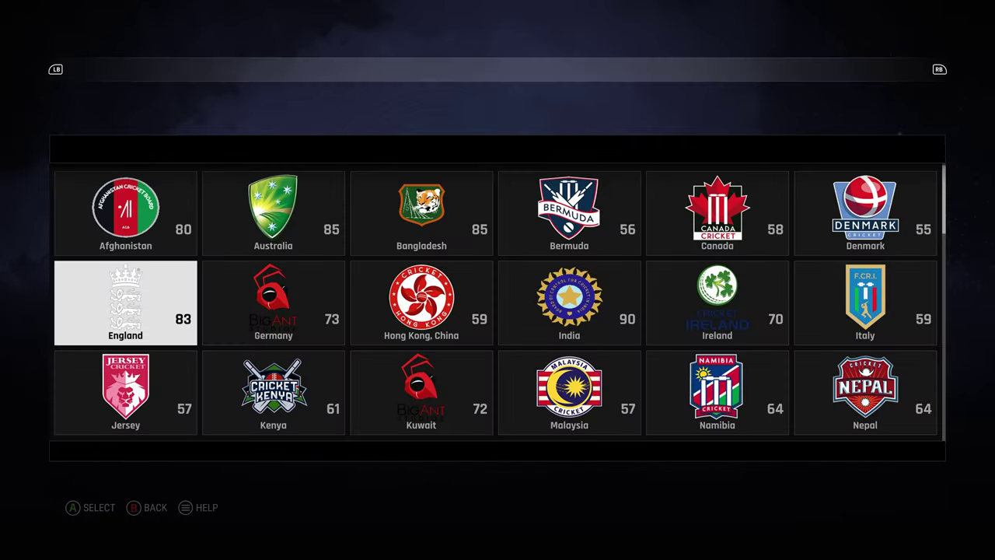
pyautogui.press('q')
pyautogui.press('q')
pyautogui.press('q')
pyautogui.press('q')
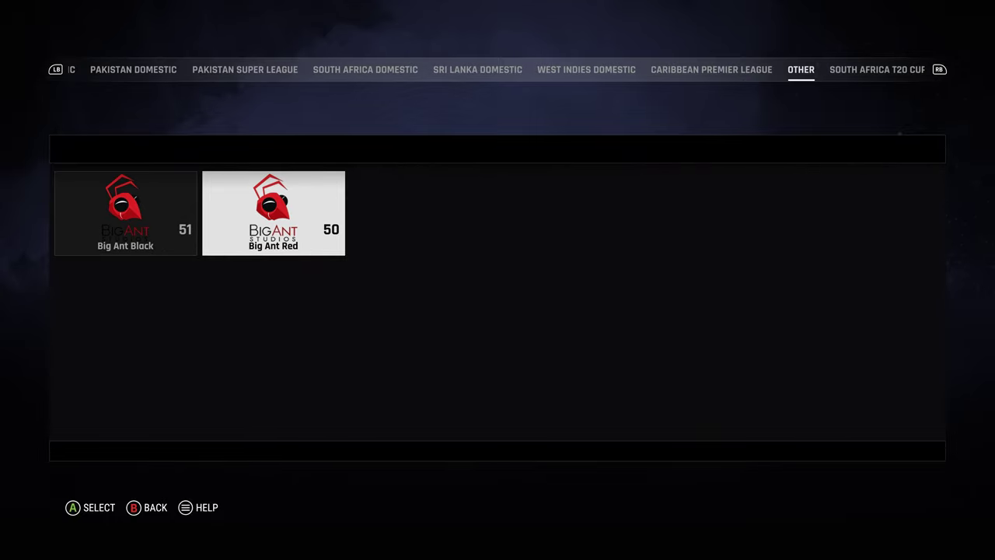
pyautogui.press('q')
pyautogui.press('q')
pyautogui.press('q')
pyautogui.press('q')
pyautogui.press('q')
pyautogui.press('q')
pyautogui.press('q')
pyautogui.press('q')
pyautogui.press('q')
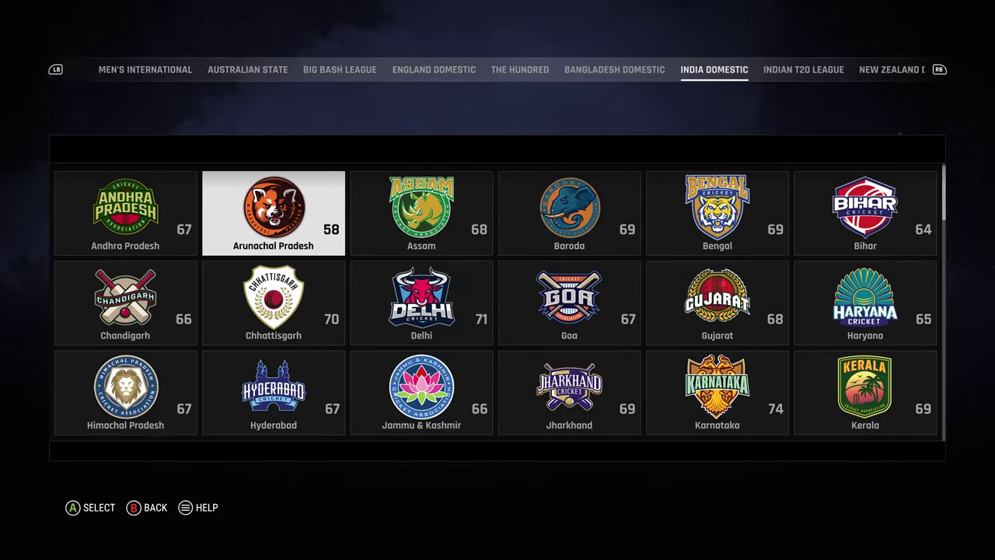
pyautogui.press('Escape')
# Step: Go back to the start of the IPL list and leave Team List Management for the Cricket Academy
pyautogui.press('Up')
pyautogui.press('Up')
pyautogui.press('Up')
pyautogui.press('Up')
pyautogui.press('Up')
pyautogui.press('Up')
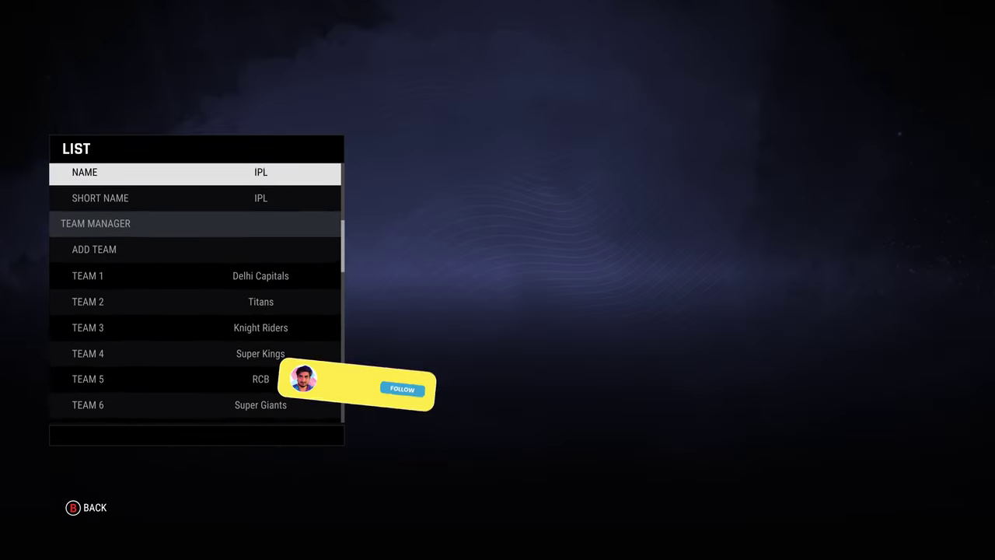
pyautogui.press('Escape')
pyautogui.press('Escape')
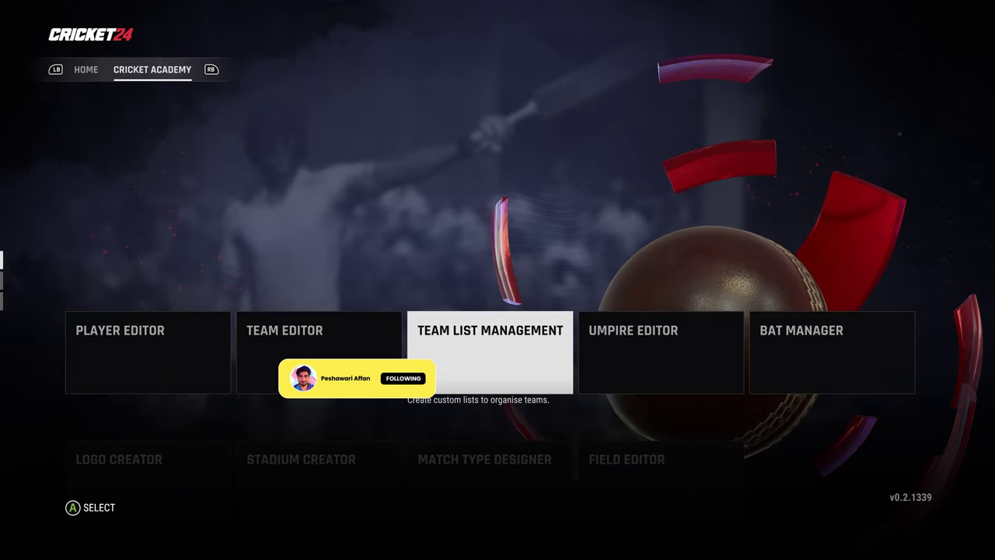
# Step: Open the men's teams in the Team Editor and find the custom IPL category
pyautogui.press('Left')
pyautogui.press('Return')
pyautogui.press('Down')
pyautogui.press('Down')
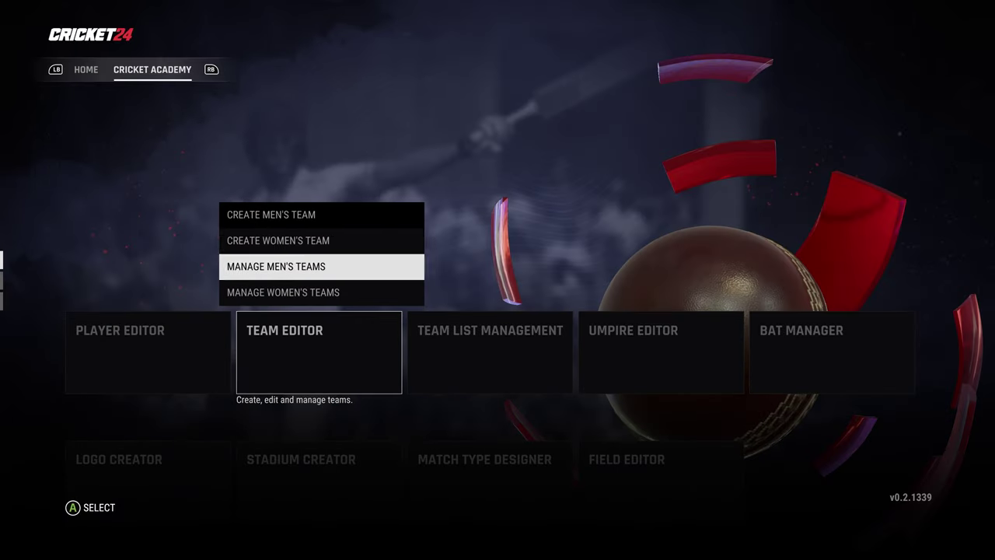
pyautogui.press('Return')
pyautogui.press('e')
pyautogui.press('e')
pyautogui.press('e')
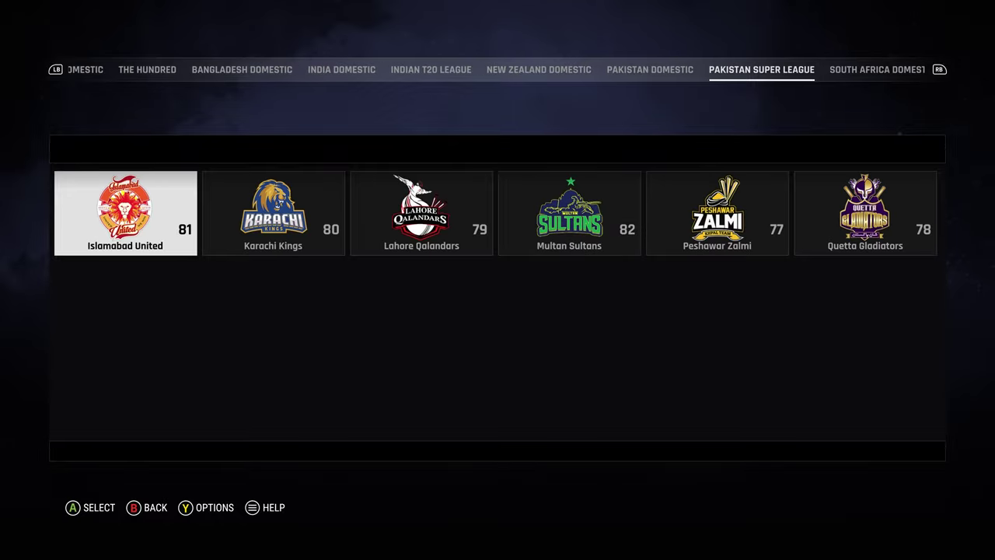
pyautogui.press('q')
pyautogui.press('q')
pyautogui.press('q')
pyautogui.press('q')
pyautogui.press('e')
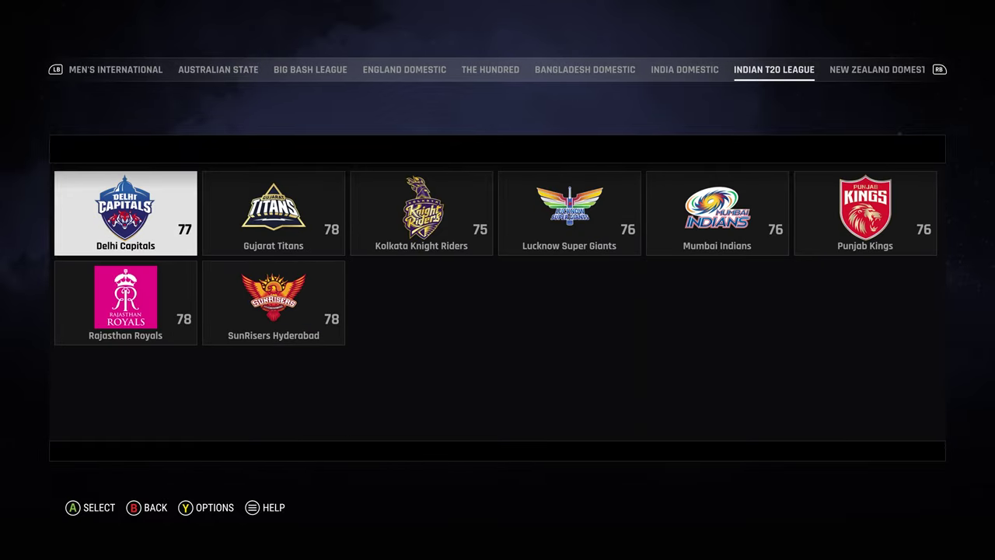
pyautogui.press('e')
pyautogui.press('e')
pyautogui.press('e')
pyautogui.press('e')
pyautogui.press('e')
pyautogui.press('e')
pyautogui.press('e')
pyautogui.press('e')
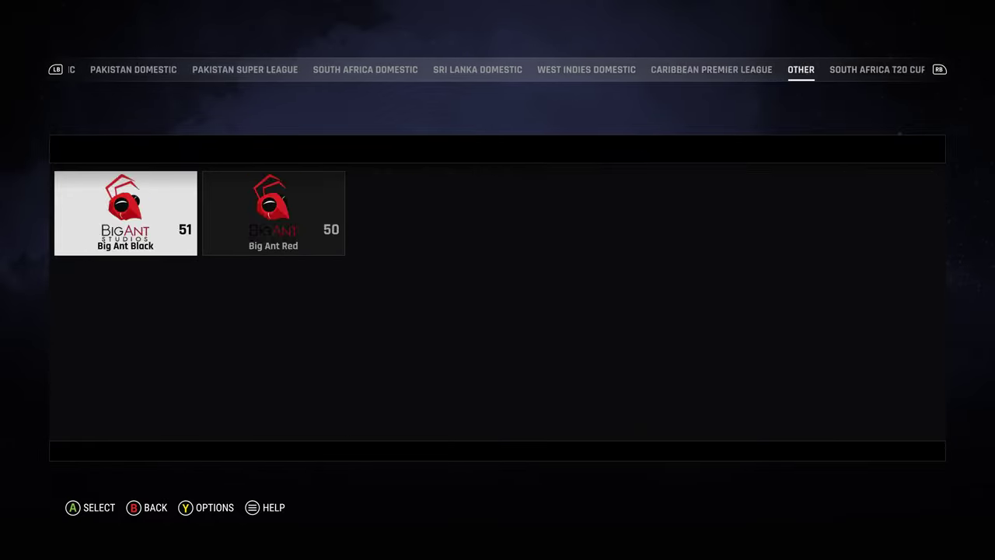
pyautogui.press('e')
pyautogui.press('e')
# Step: Check the teams and their ratings in the custom IPL category, then return to the Cricket Academy
pyautogui.press('Right')
pyautogui.press('Right')
pyautogui.press('Right')
pyautogui.press('Right')
pyautogui.press('Right')
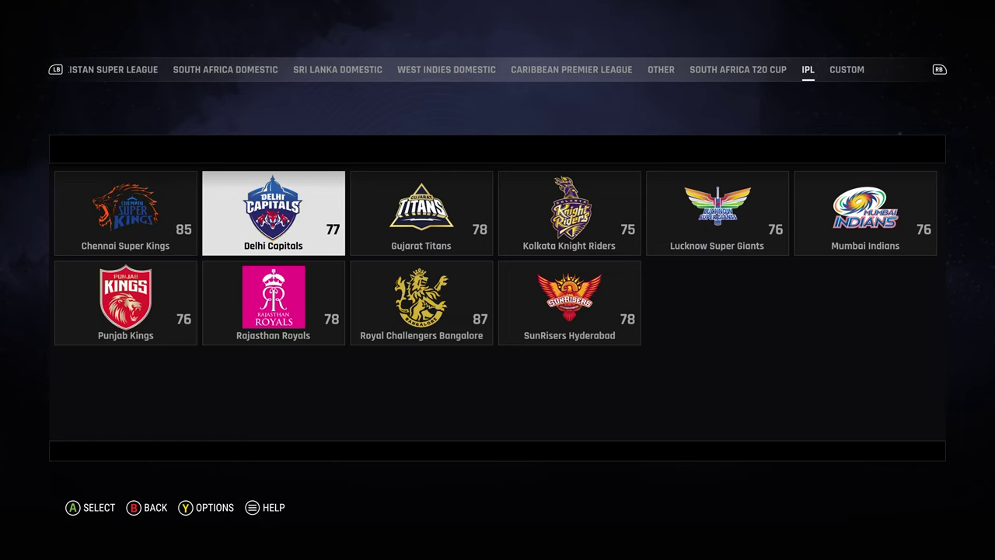
pyautogui.press('Left')
pyautogui.press('Down')
pyautogui.press('Left')
pyautogui.press('Left')
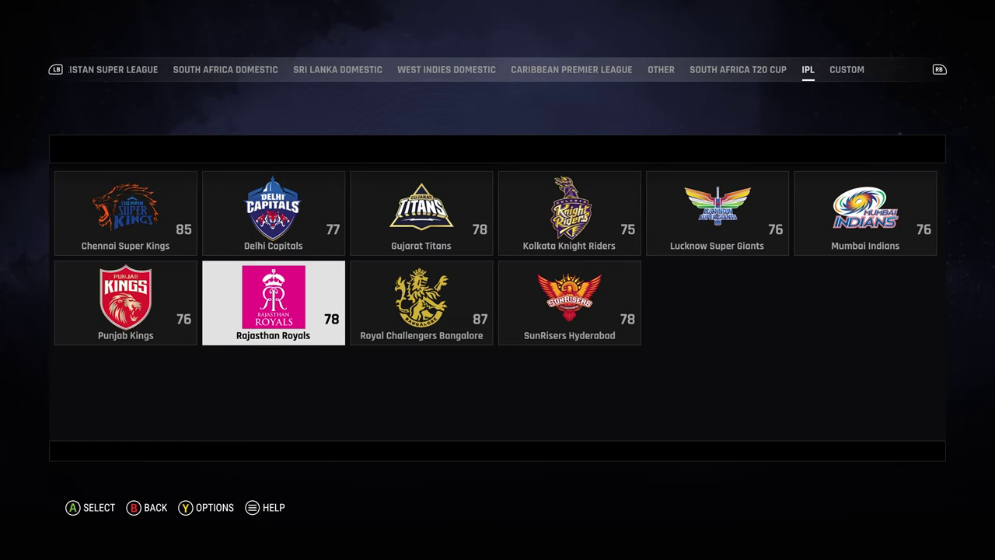
pyautogui.press('Left')
pyautogui.press('Up')
pyautogui.press('Right')
pyautogui.press('Down')
pyautogui.press('Right')
pyautogui.press('Up')
pyautogui.press('Down')
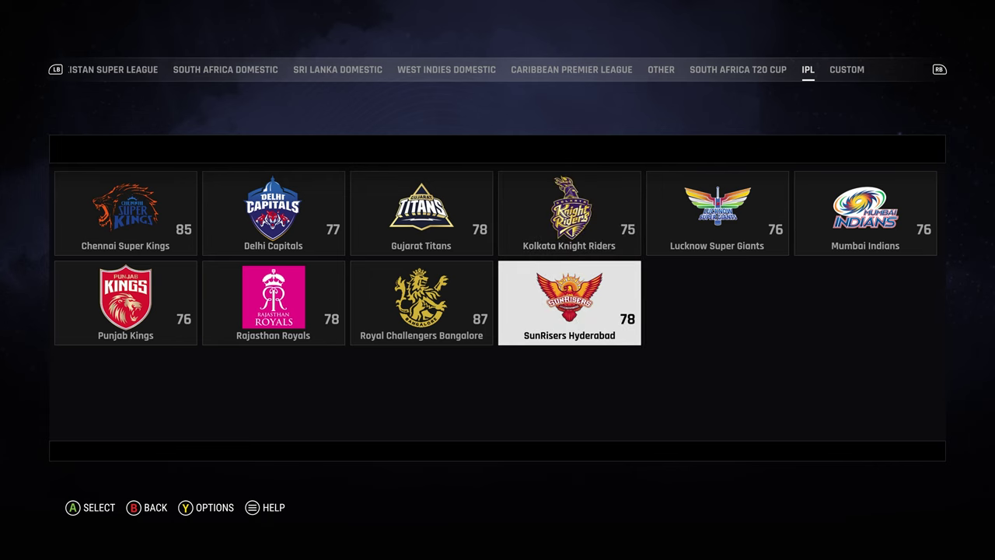
pyautogui.press('Up')
pyautogui.press('Right')
pyautogui.press('Right')
pyautogui.press('Escape')
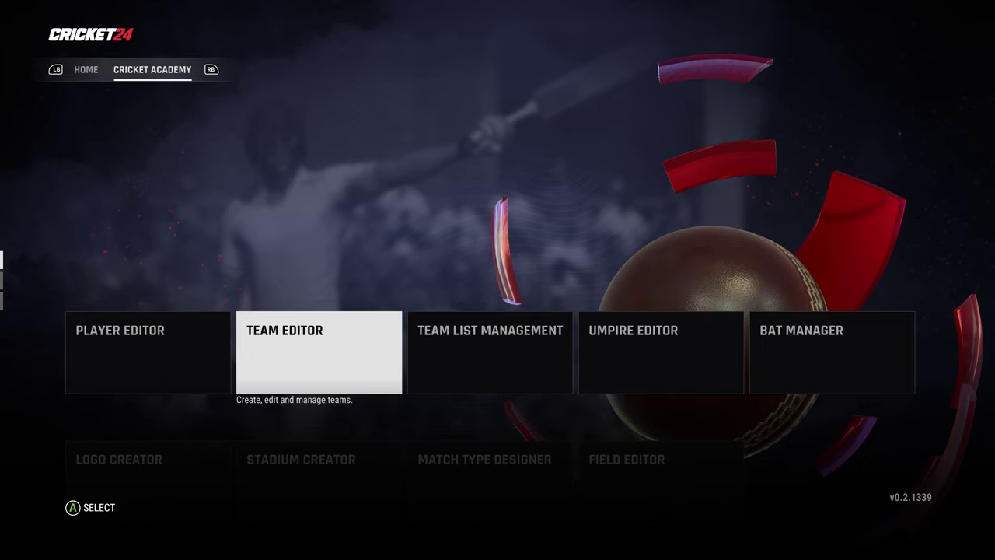
pyautogui.press('Down')
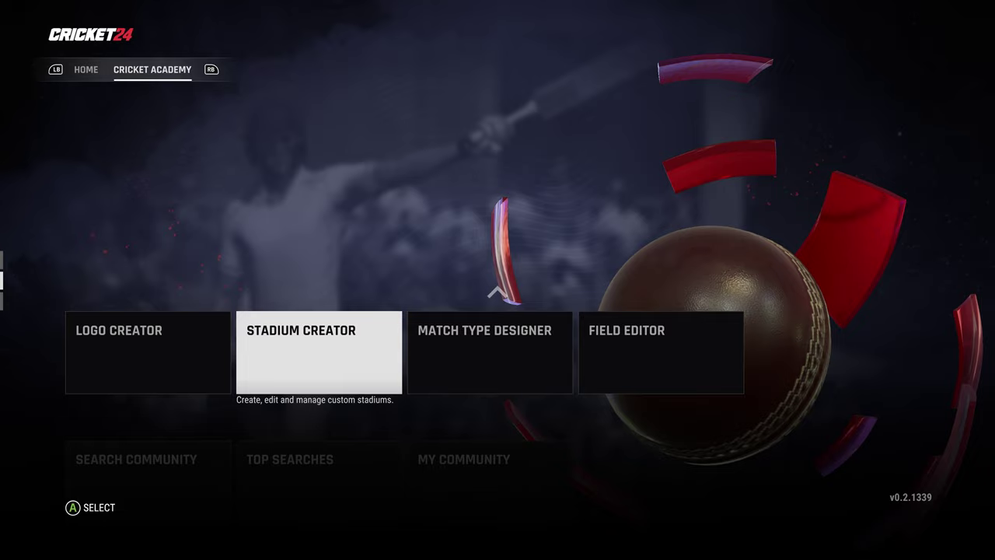
pyautogui.press('Down')
pyautogui.press('Up')
pyautogui.press('Up')
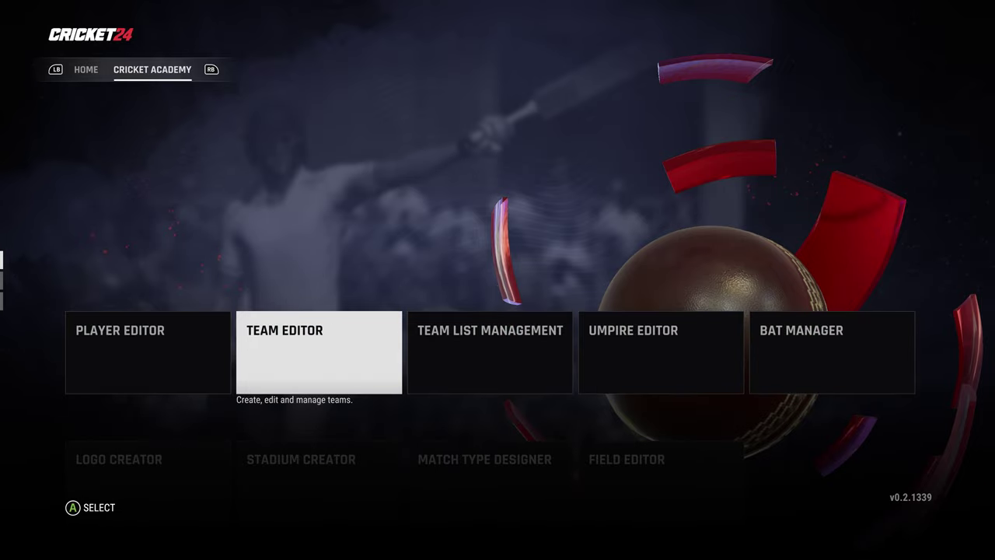
# Step: Reopen the men's teams in the Team Editor and look through the logos and ratings of the Men's International teams
pyautogui.press('Return')
pyautogui.press('Down')
pyautogui.press('Down')
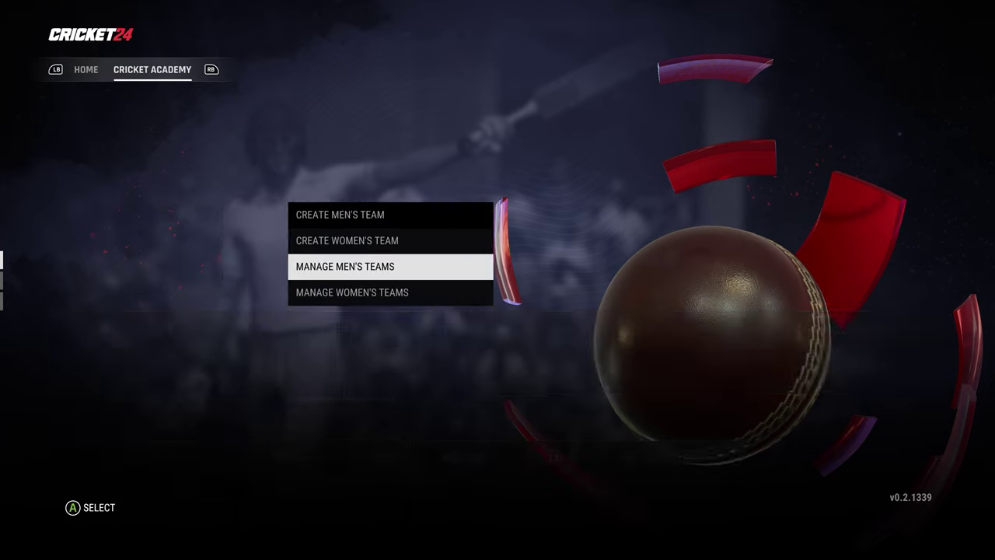
pyautogui.press('Return')
pyautogui.press('Down')
pyautogui.press('Down')
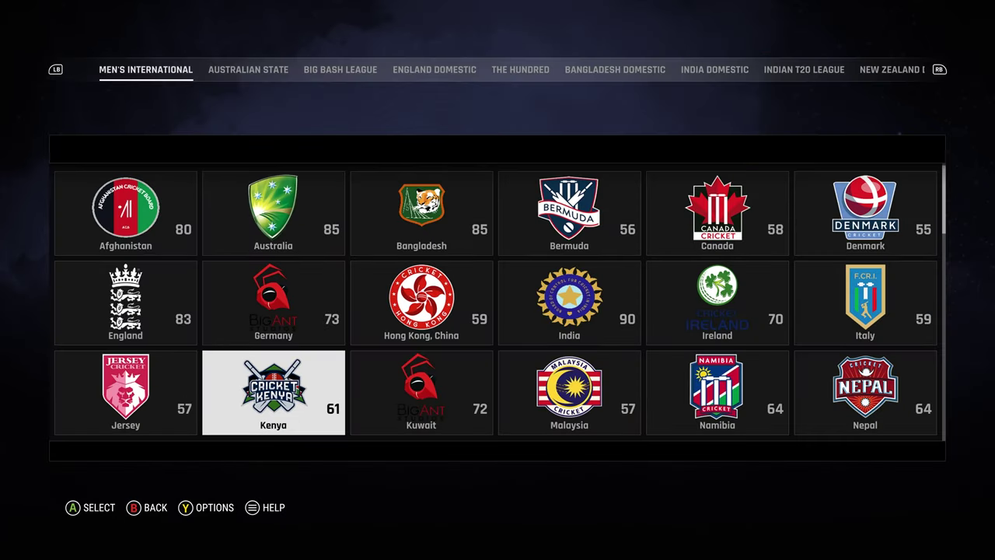
pyautogui.press('Down')
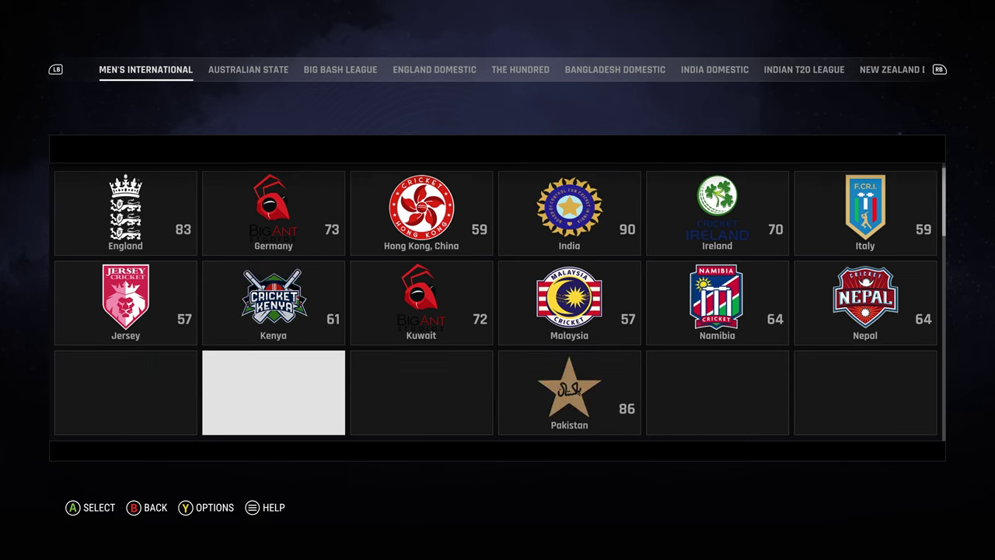
pyautogui.press('Down')
pyautogui.press('Down')
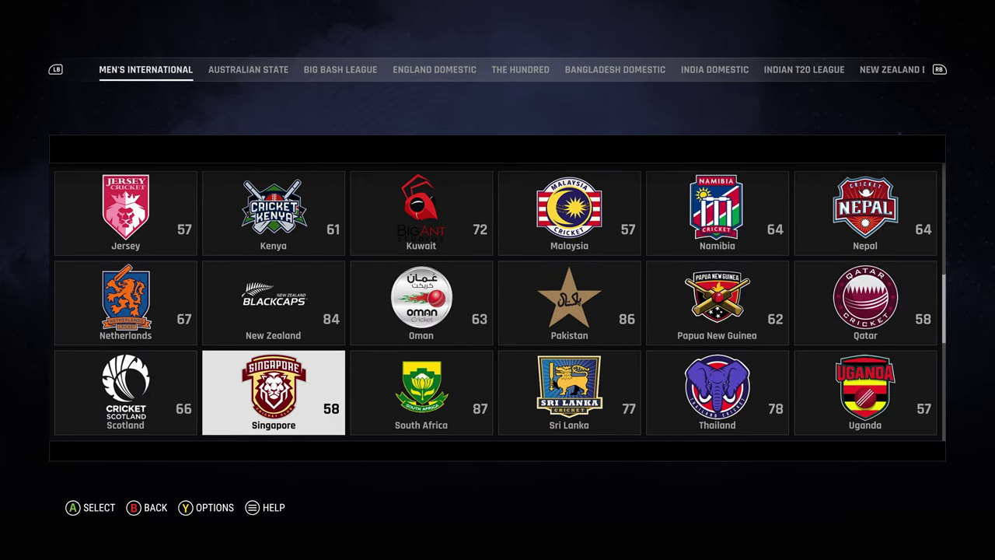
pyautogui.press('Right')
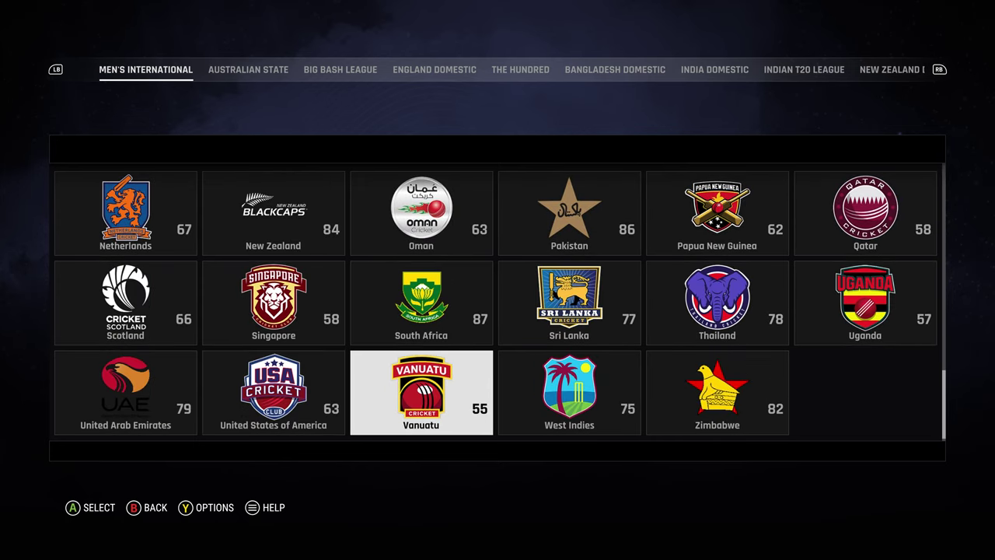
pyautogui.press('Up')
pyautogui.press('Up')
pyautogui.press('Up')
pyautogui.press('Up')
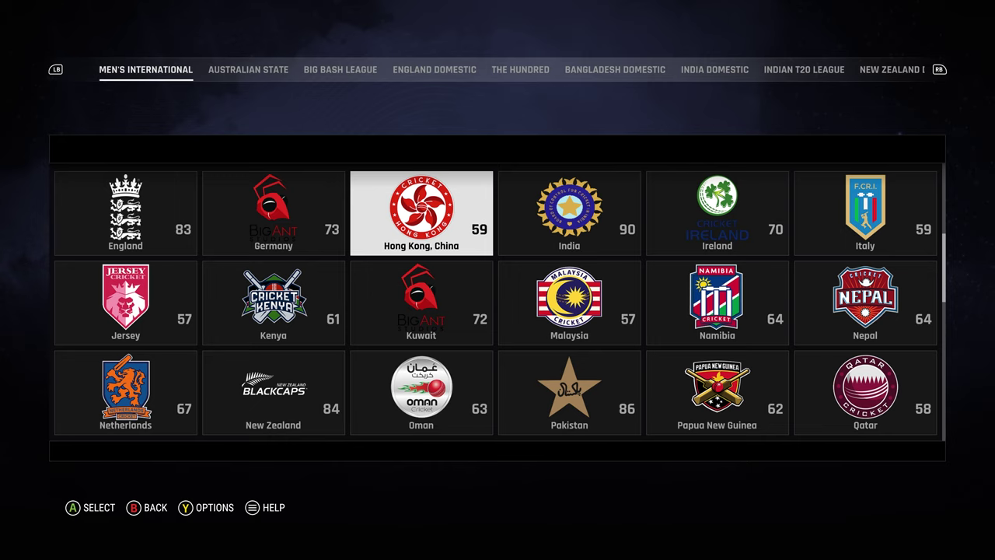
pyautogui.press('Right')
pyautogui.press('Down')
pyautogui.press('Down')
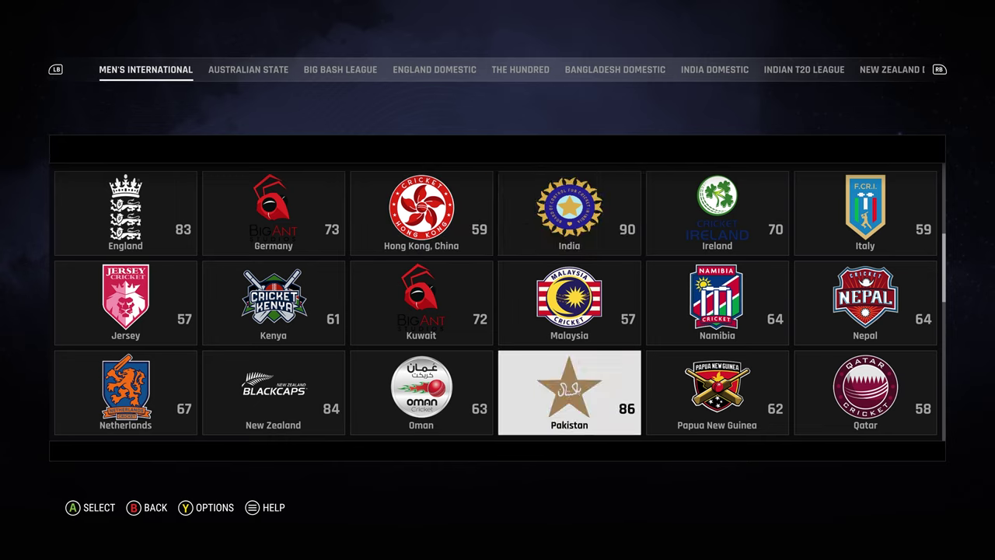
pyautogui.press('Right')
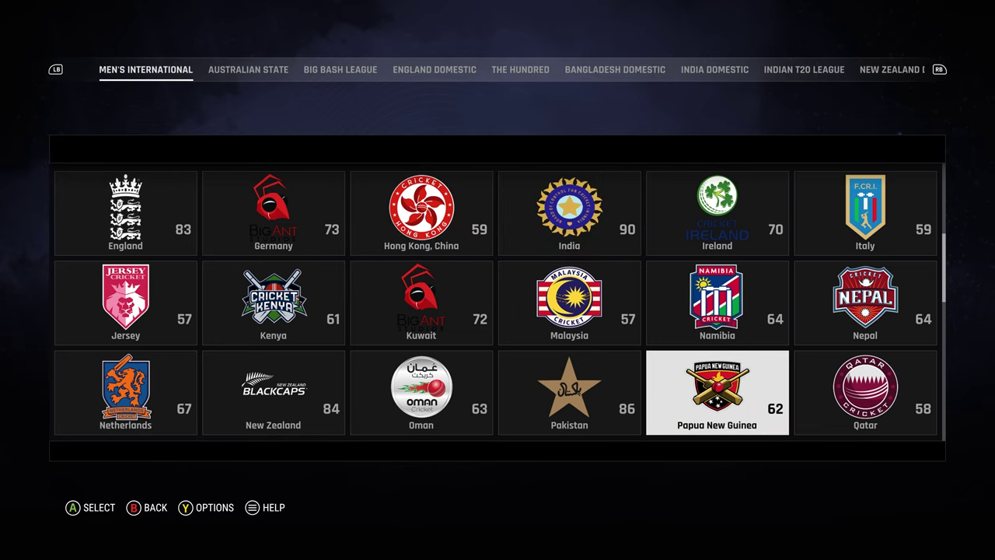